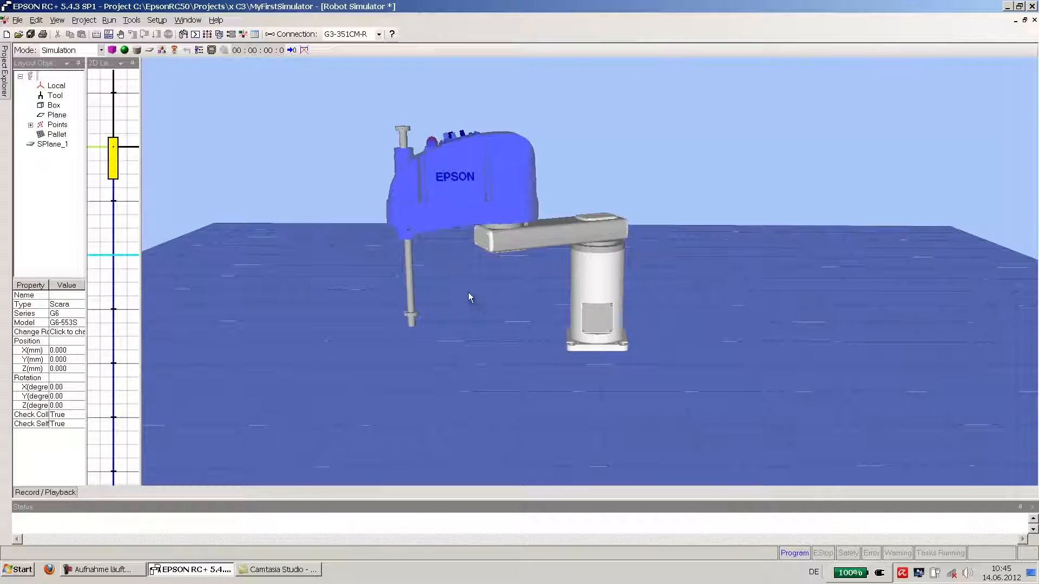
pyautogui.click(480, 303)
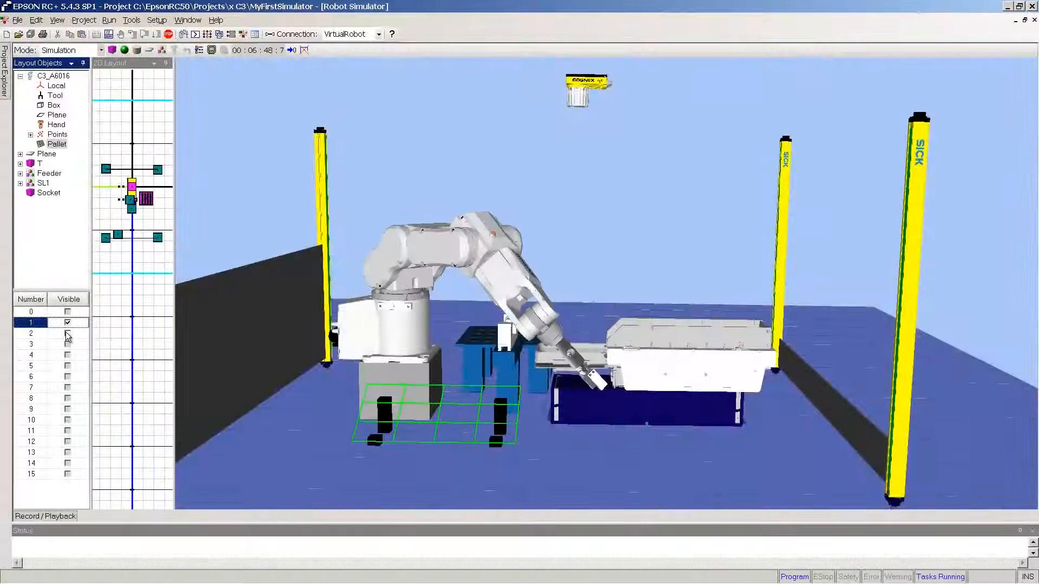
pyautogui.click(68, 333)
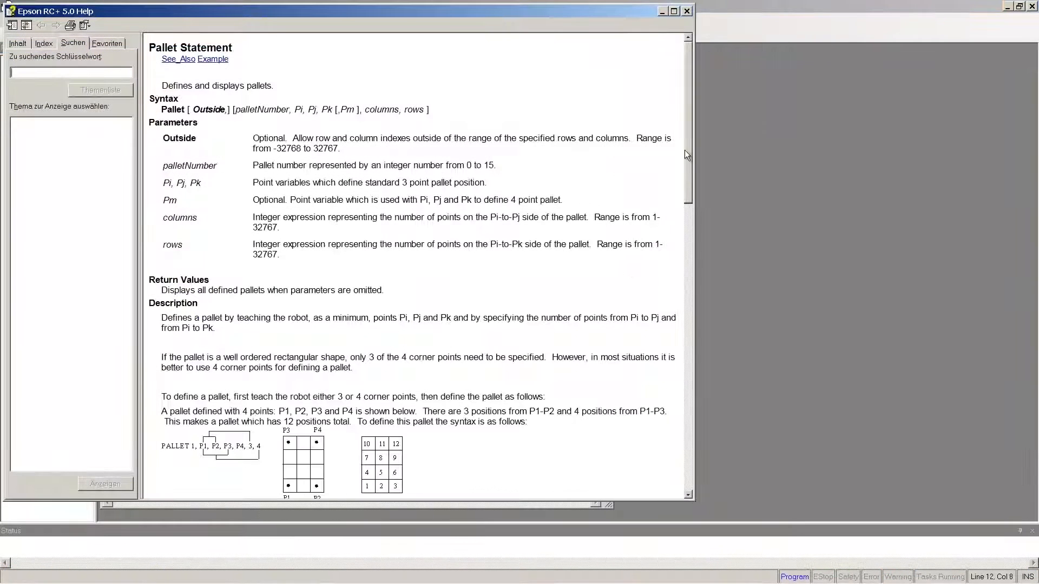
# Step: Read through the Pallet Statement help topic and the Simulator chapter of the EPSON RC+ 5.0 User's Guide in Adobe Reader
pyautogui.moveTo(688, 152); pyautogui.dragTo(688, 285)
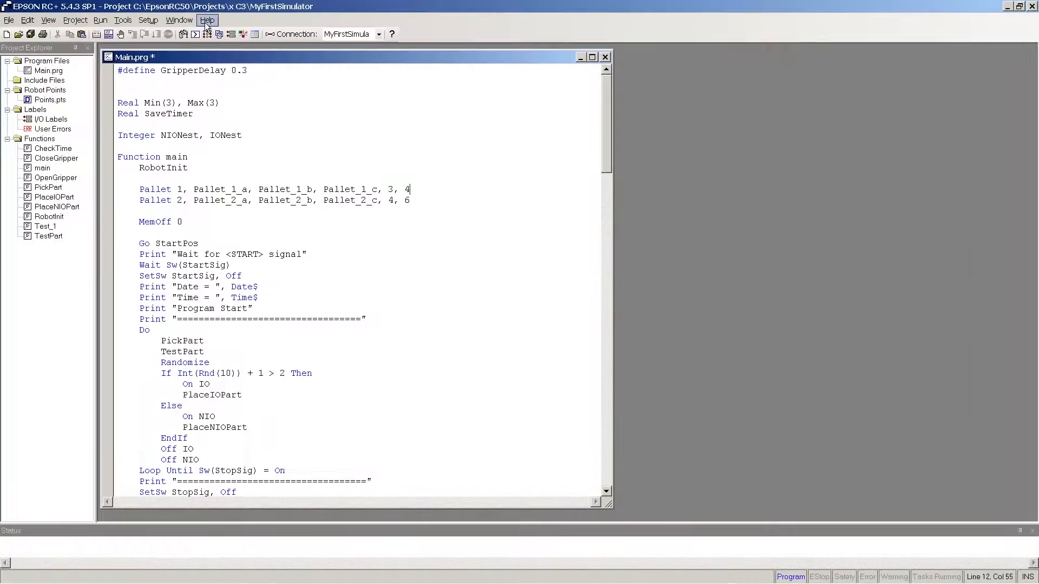
pyautogui.click(207, 20)
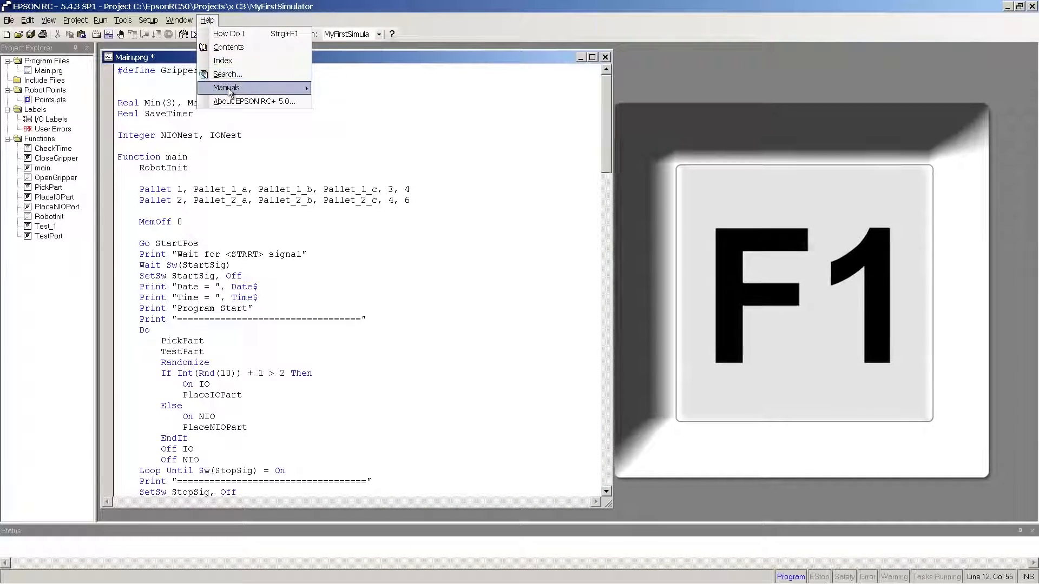
pyautogui.moveTo(229, 89)
pyautogui.click(376, 89)
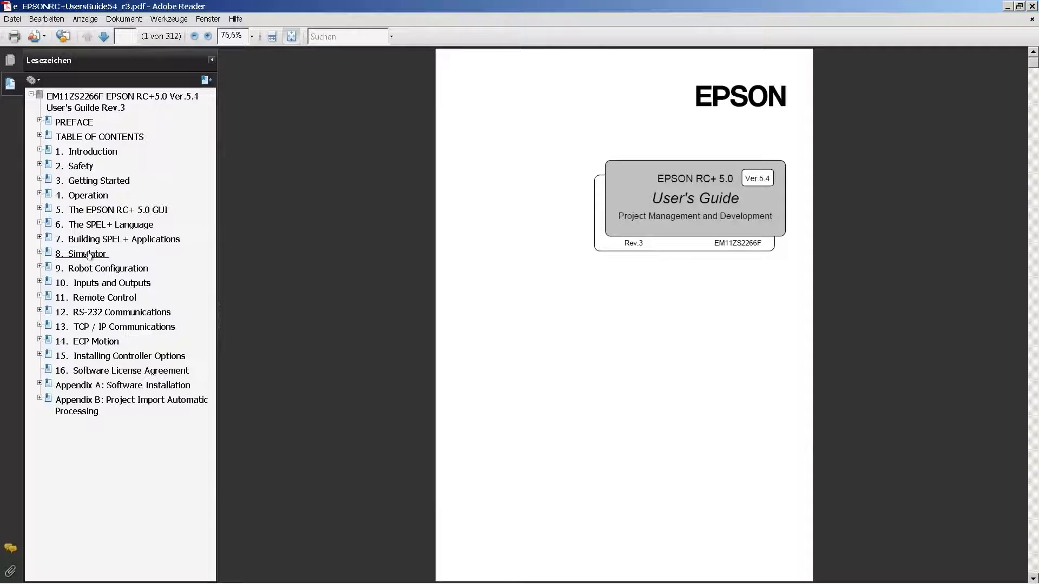
pyautogui.click(86, 254)
pyautogui.scroll(-10, 783, 282)
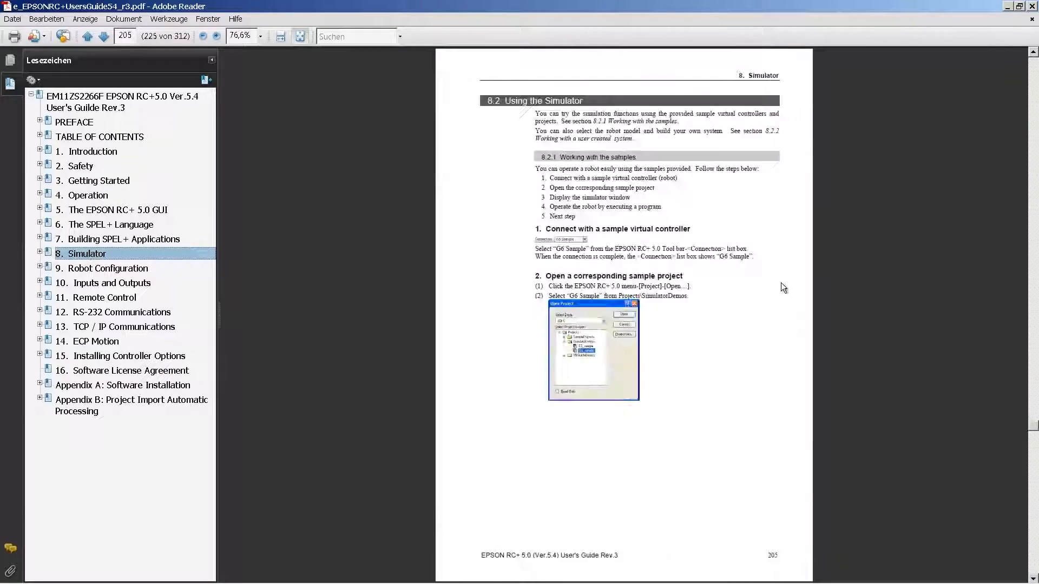
pyautogui.scroll(-10, 780, 280)
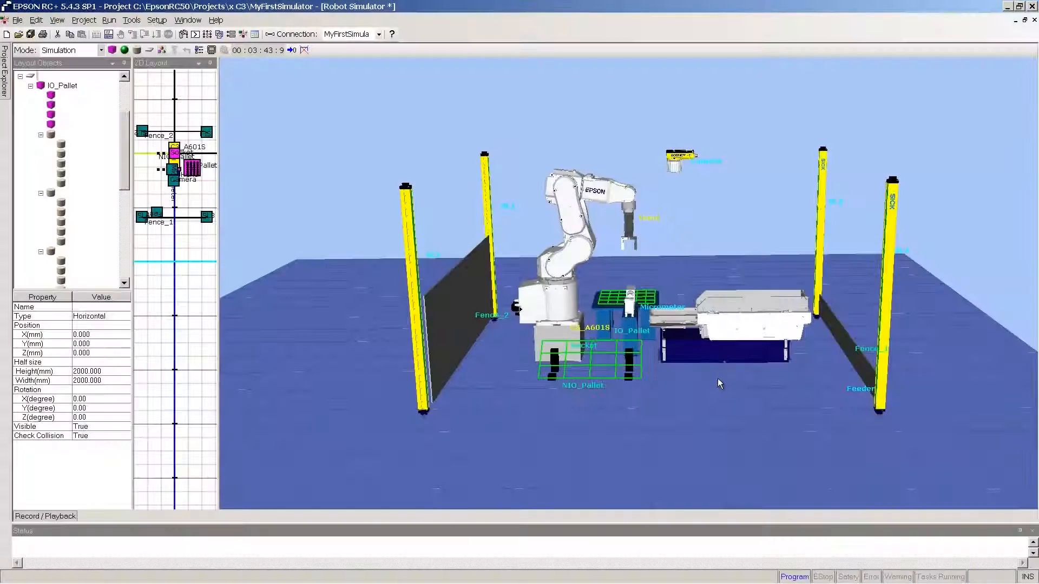
pyautogui.scroll(6, 718, 378)
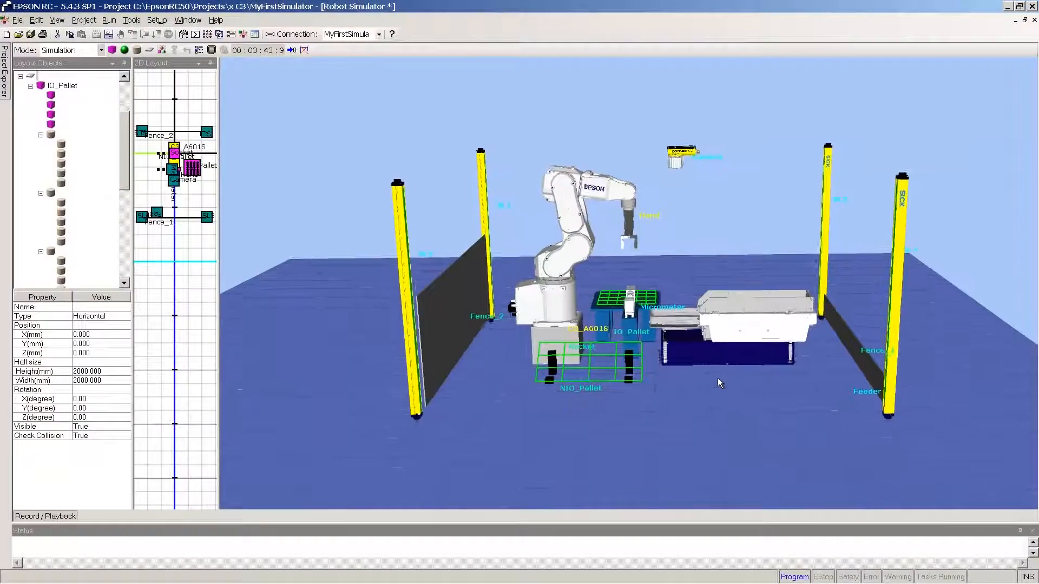
pyautogui.scroll(3, 718, 376)
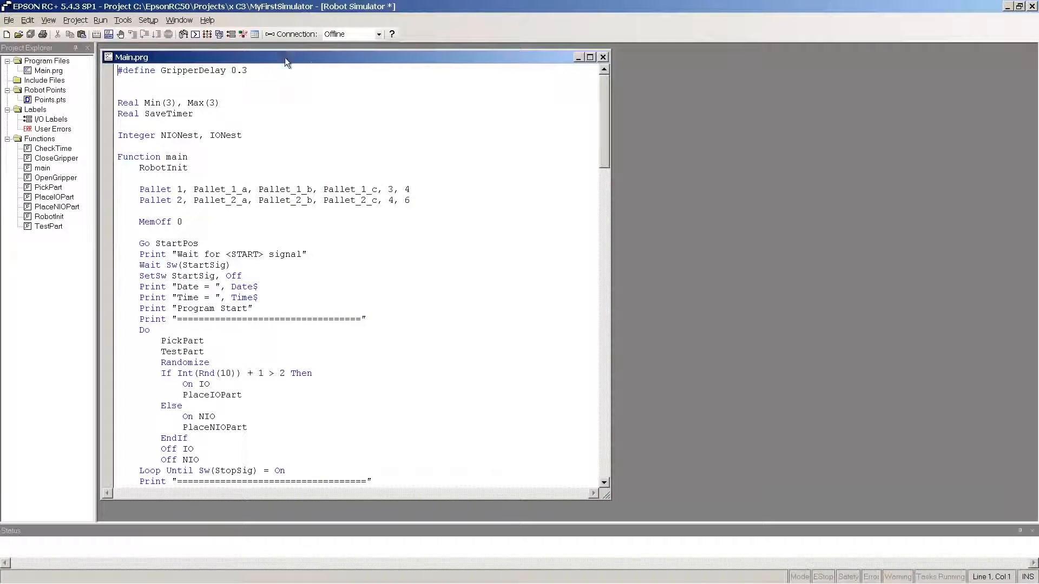
# Step: Add a PC-to-controller connection to a new virtual controller and name it VirtualRobot
pyautogui.click(271, 33)
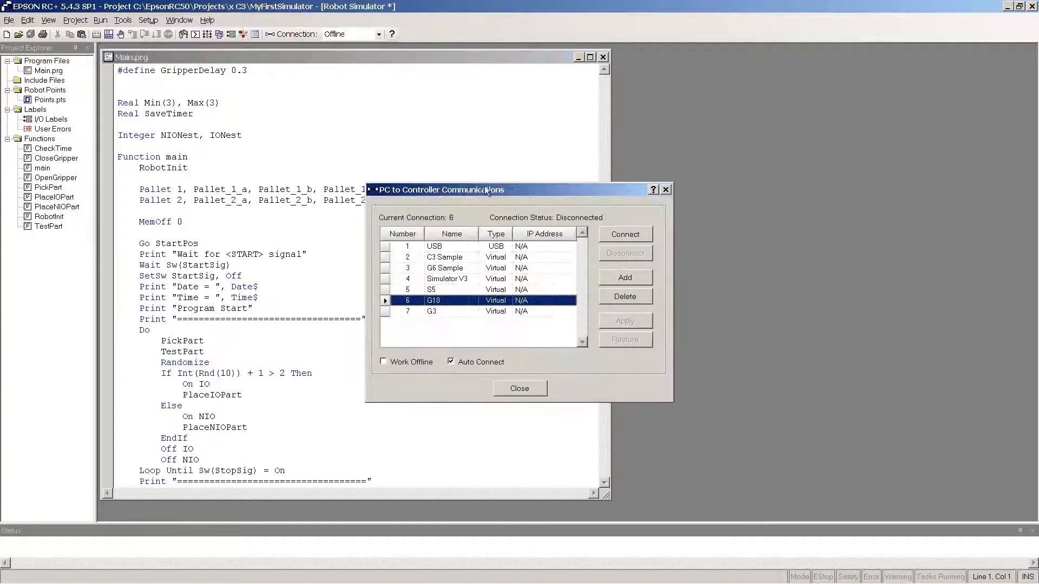
pyautogui.click(618, 279)
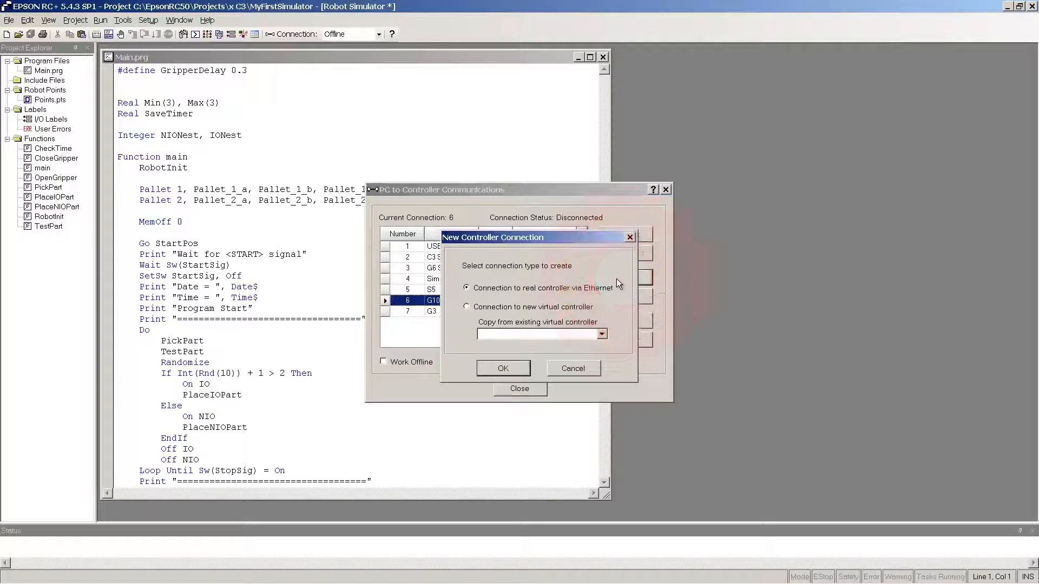
pyautogui.click(532, 308)
pyautogui.click(505, 368)
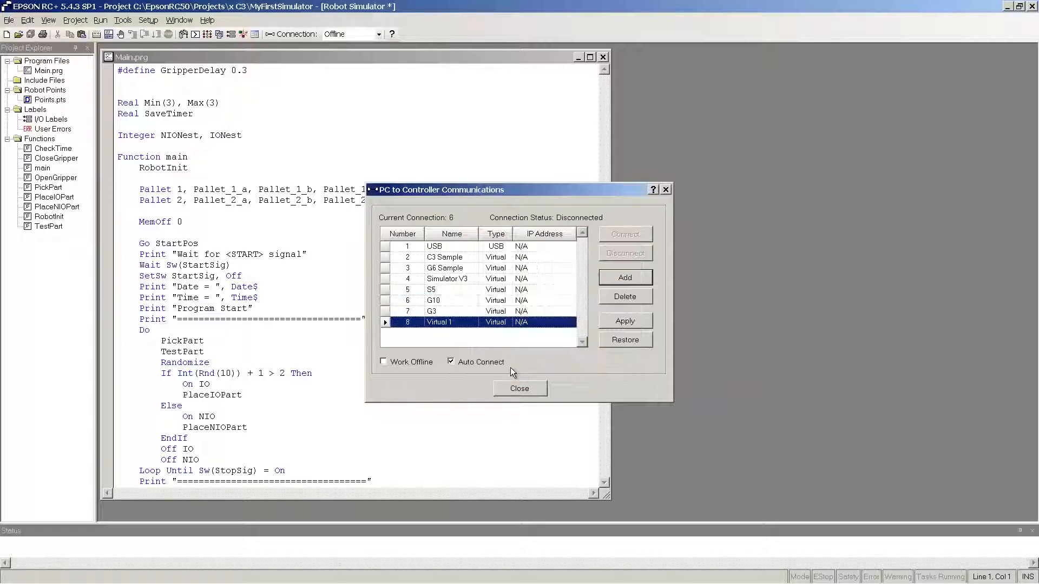
pyautogui.click(466, 323)
pyautogui.press('BackSpace')
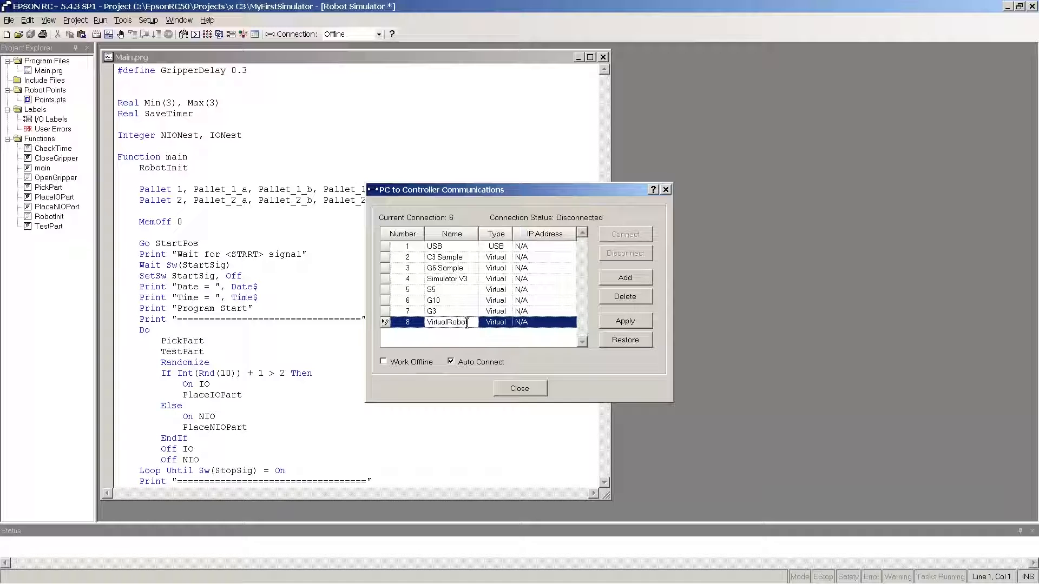
pyautogui.click(629, 320)
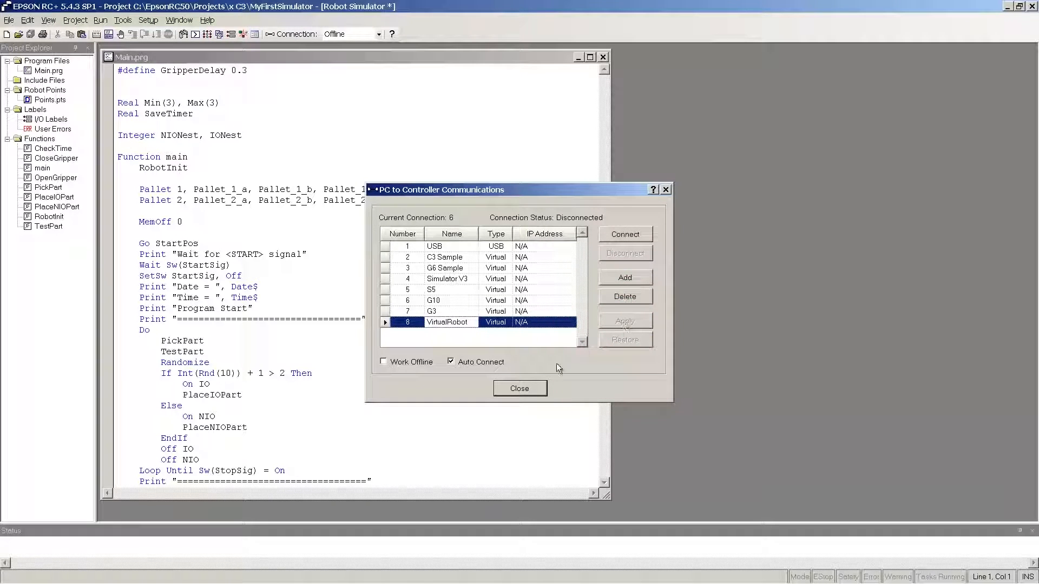
pyautogui.click(524, 390)
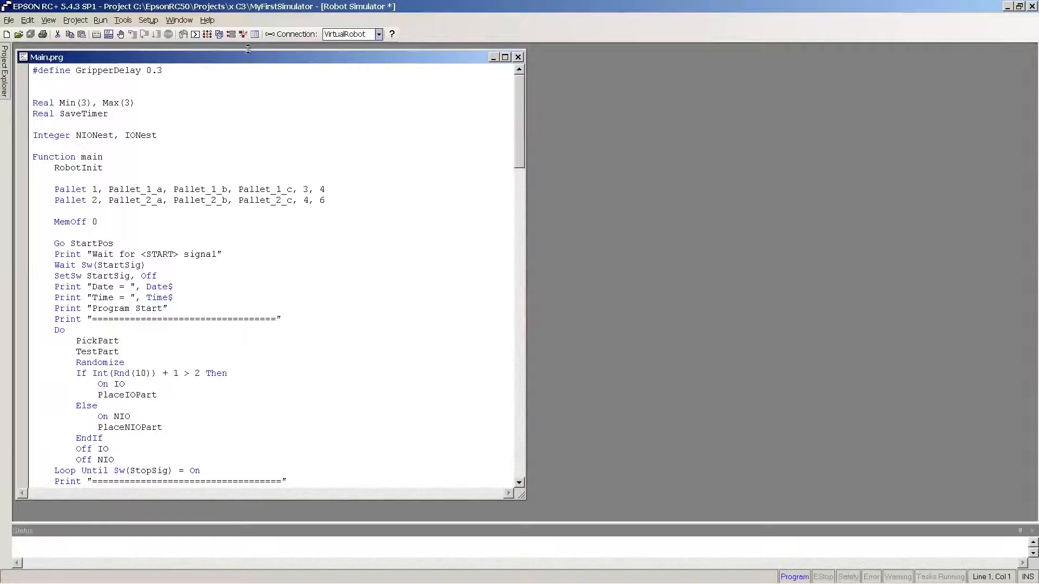
# Step: Open the Robot Simulator window maximized and set the controller's robot model to S5-A901S
pyautogui.click(243, 34)
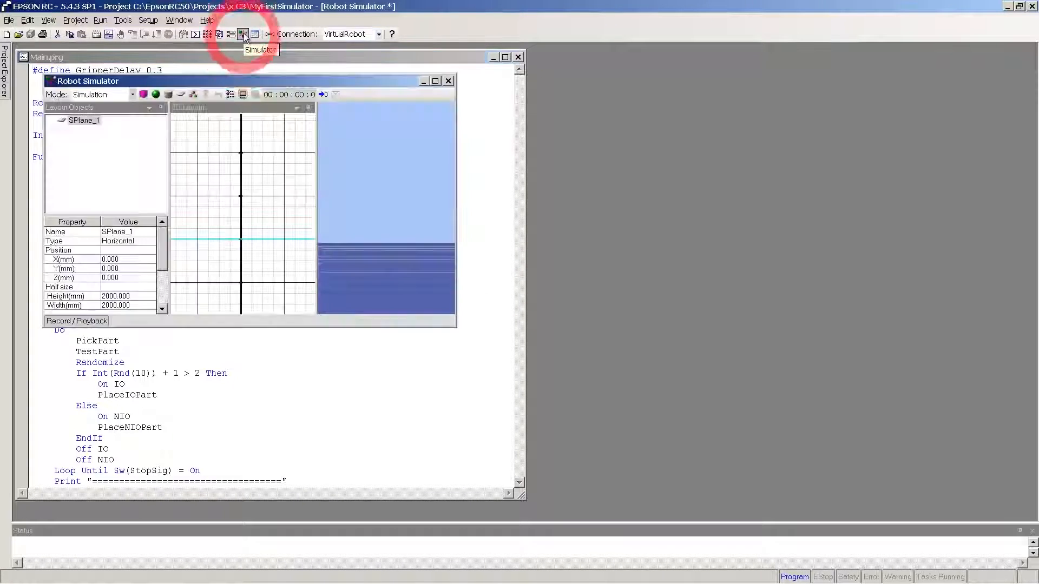
pyautogui.click(435, 81)
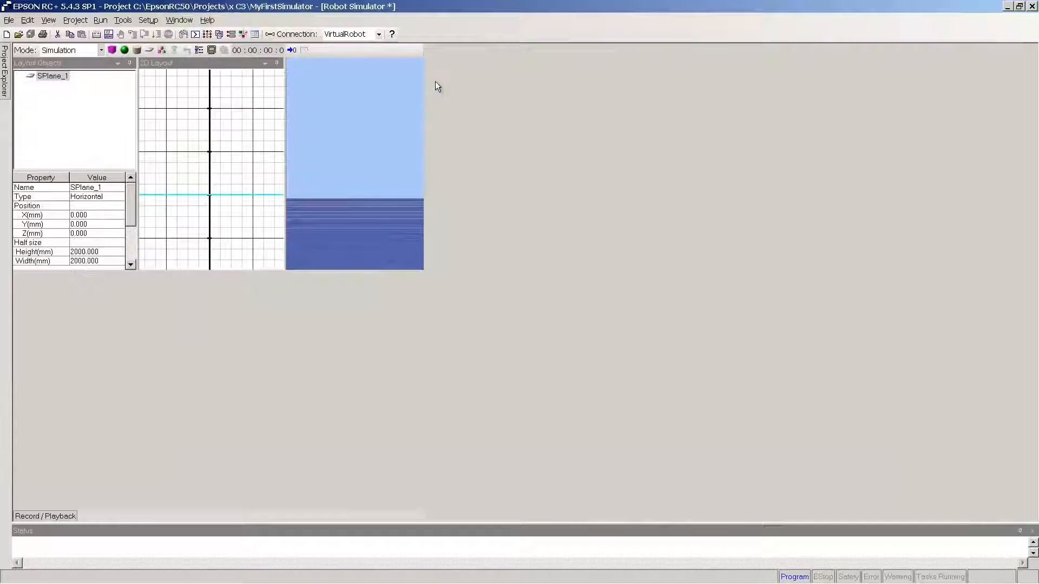
pyautogui.click(166, 22)
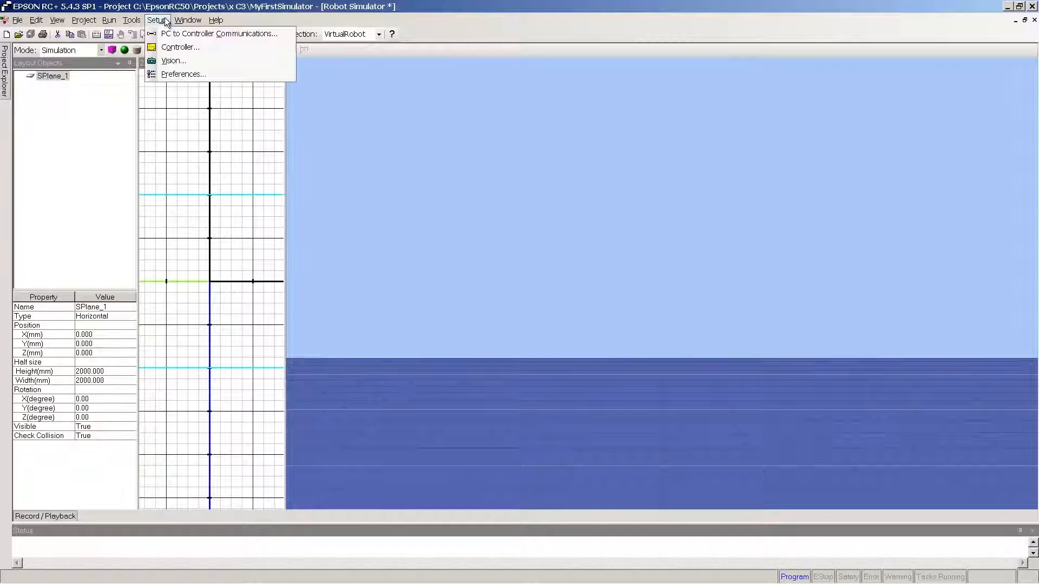
pyautogui.click(168, 49)
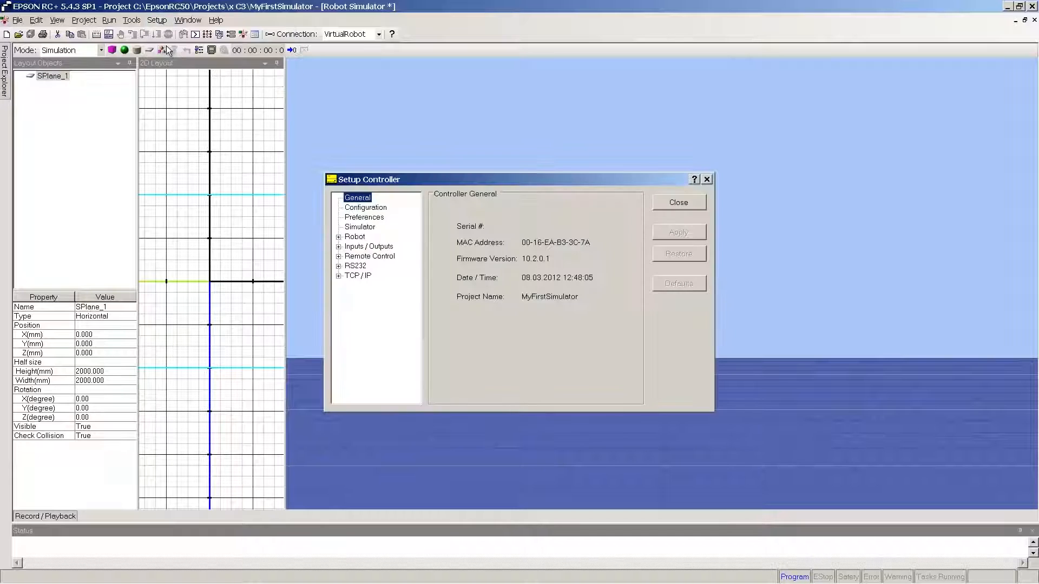
pyautogui.click(339, 238)
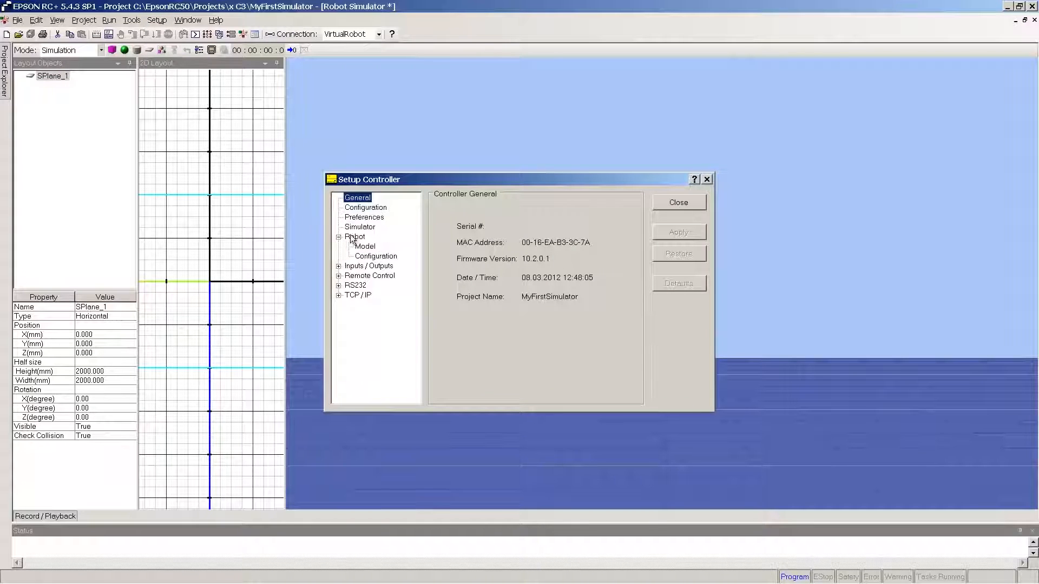
pyautogui.click(365, 246)
pyautogui.click(599, 249)
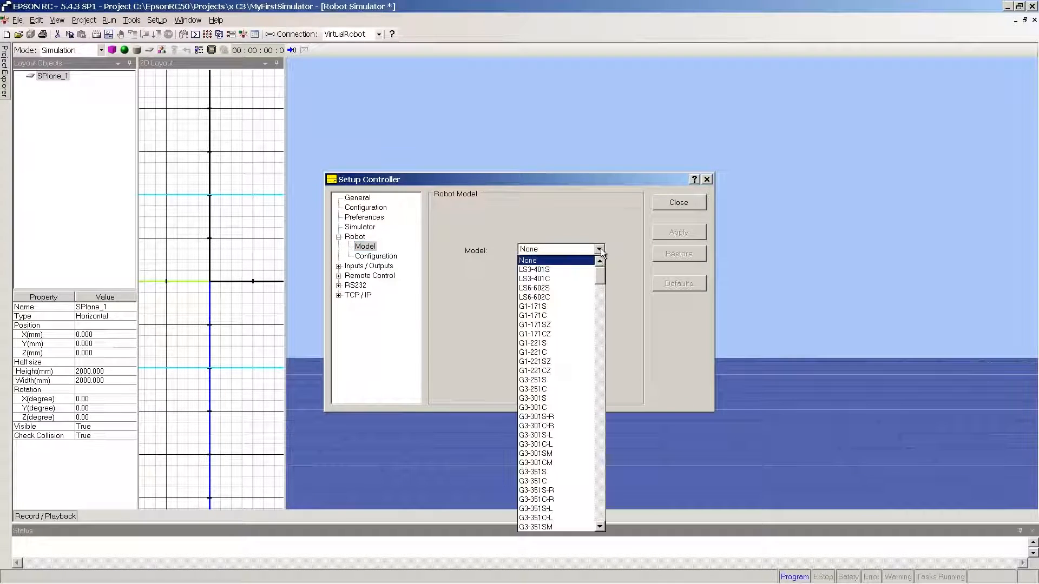
pyautogui.moveTo(600, 274); pyautogui.dragTo(622, 519)
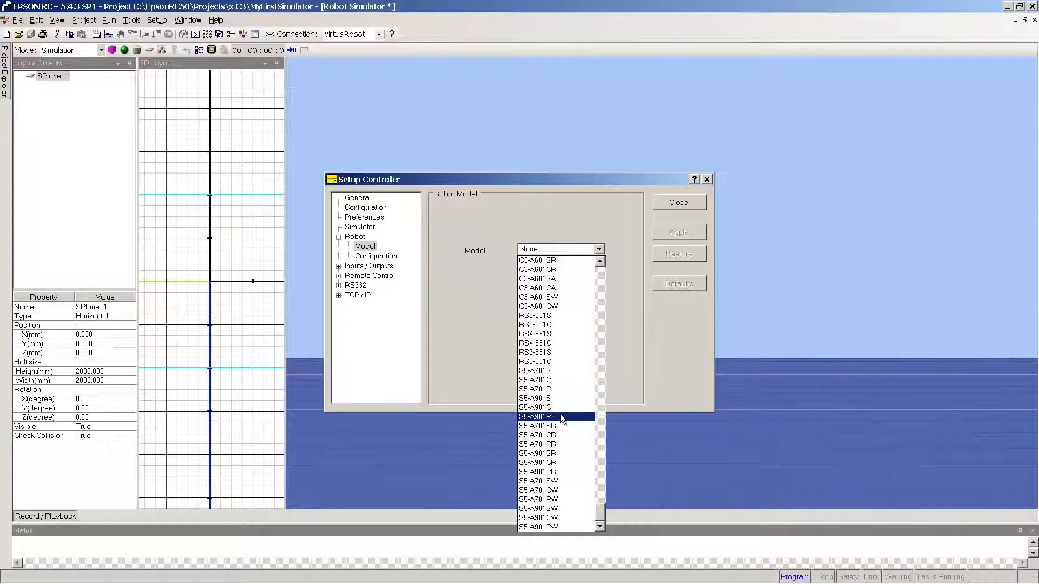
pyautogui.click(555, 401)
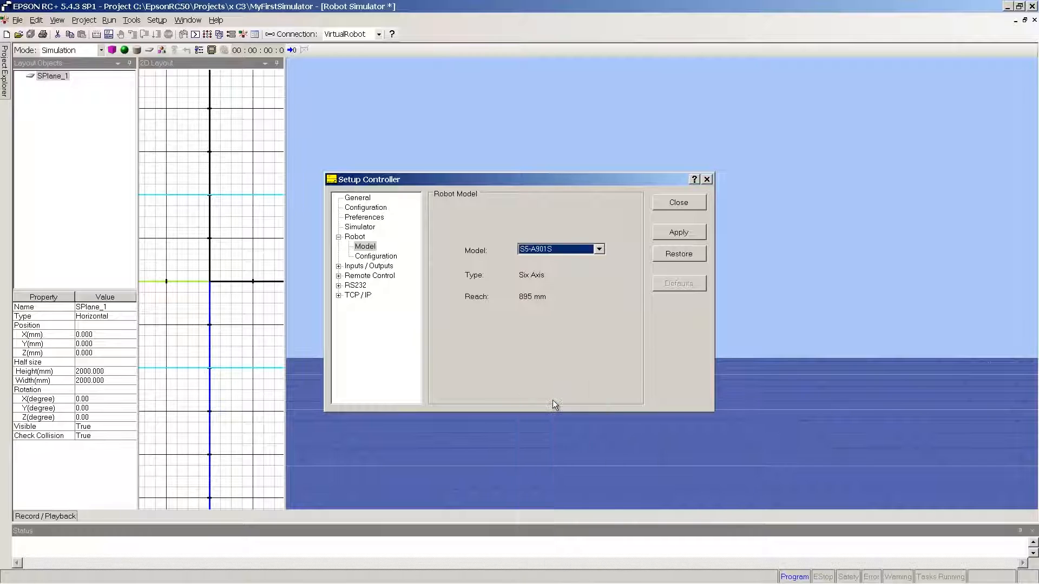
pyautogui.click(665, 227)
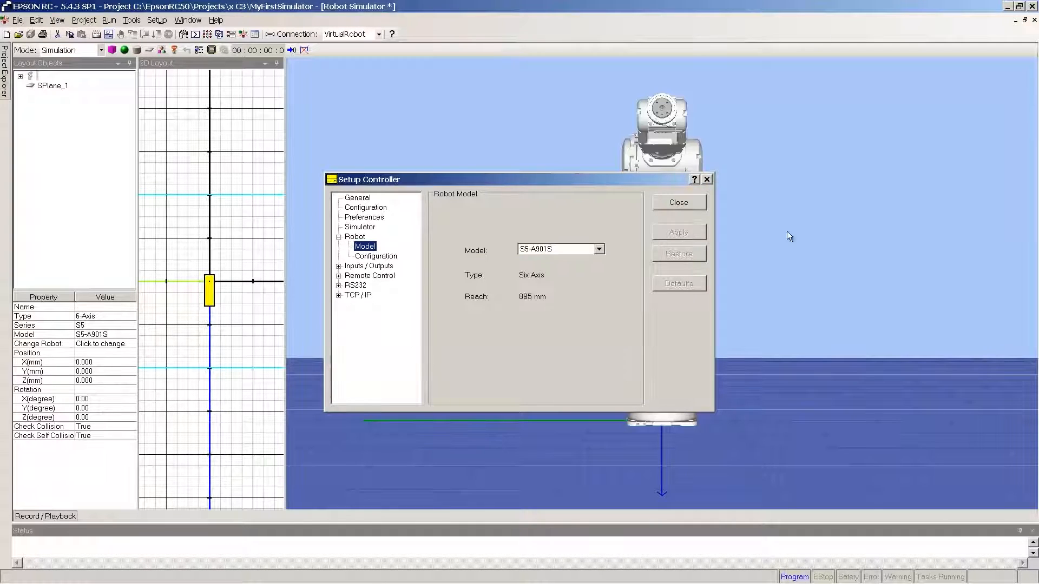
pyautogui.click(693, 203)
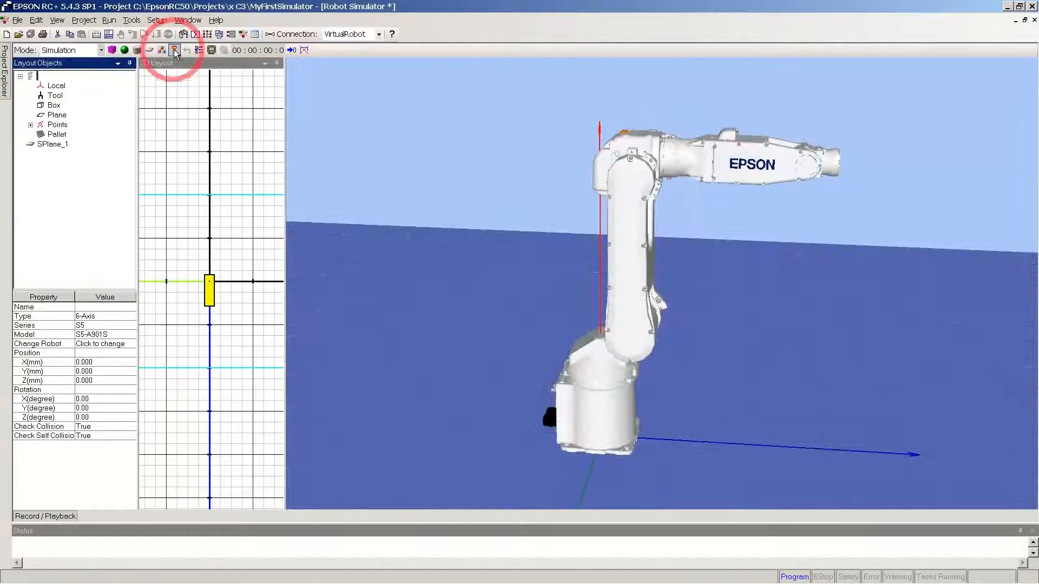
# Step: Attach the STEP file Greifer_Komplett.stp from the Dokumente\CAD\Beispieldateien folder to the robot as its hand
pyautogui.click(175, 50)
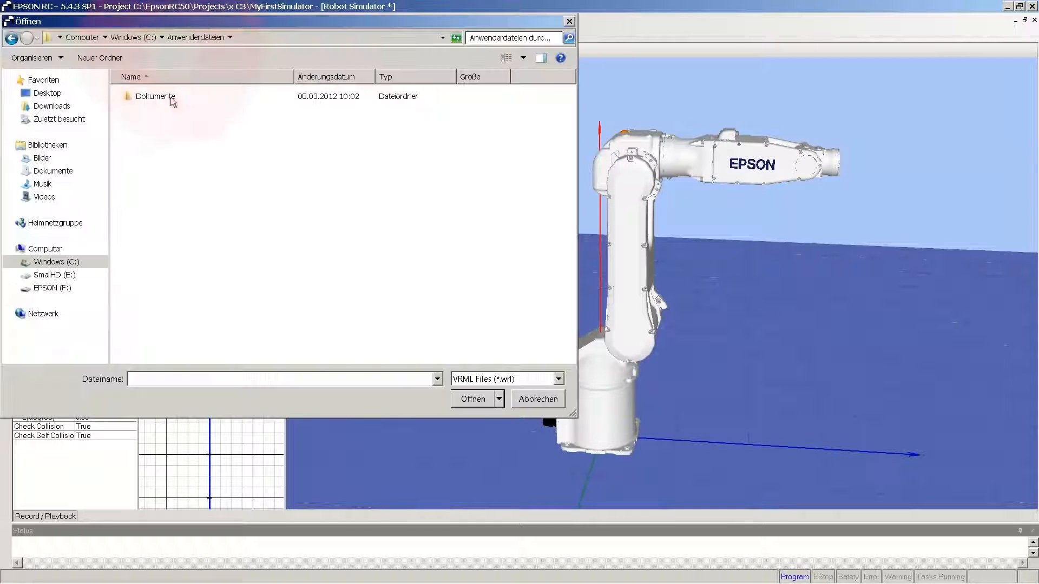
pyautogui.click(559, 379)
pyautogui.click(535, 403)
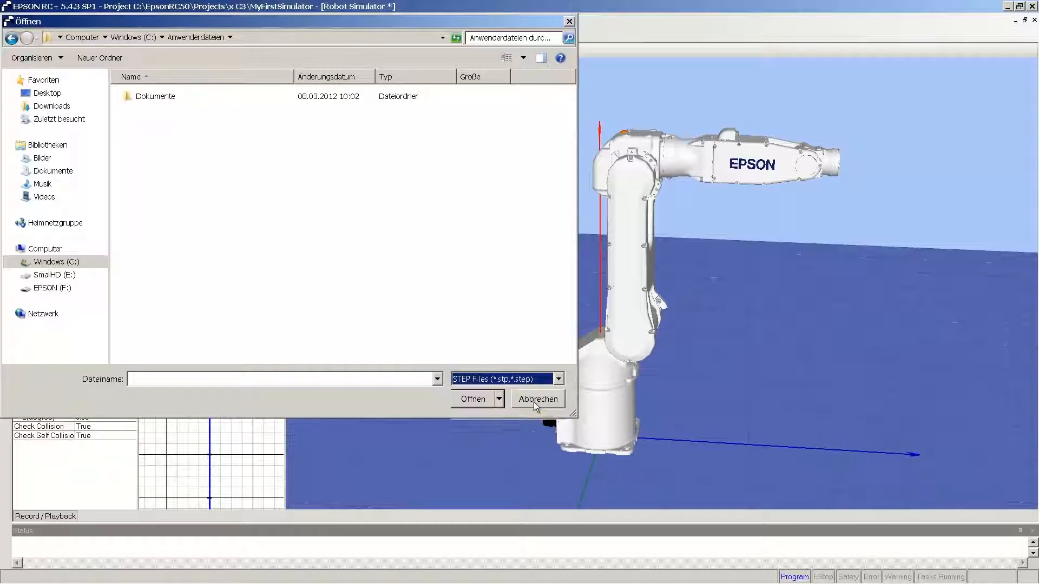
pyautogui.doubleClick(157, 96)
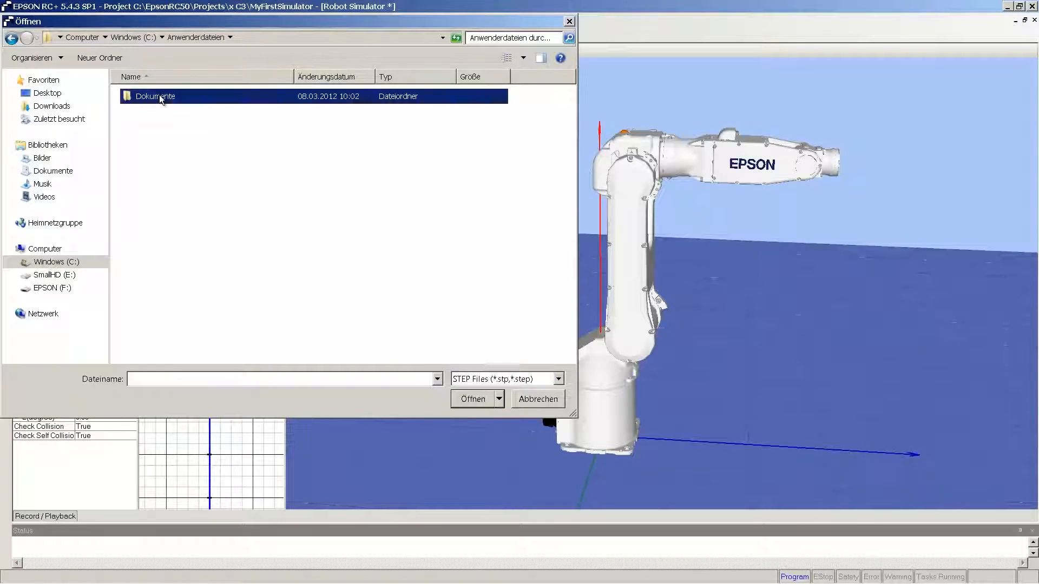
pyautogui.doubleClick(141, 96)
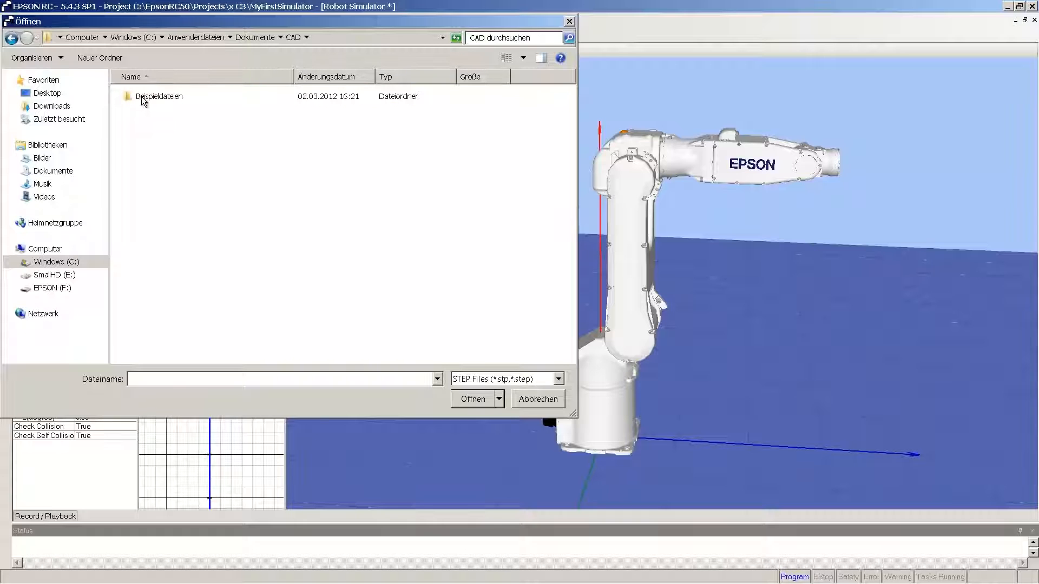
pyautogui.click(142, 96)
pyautogui.doubleClick(142, 97)
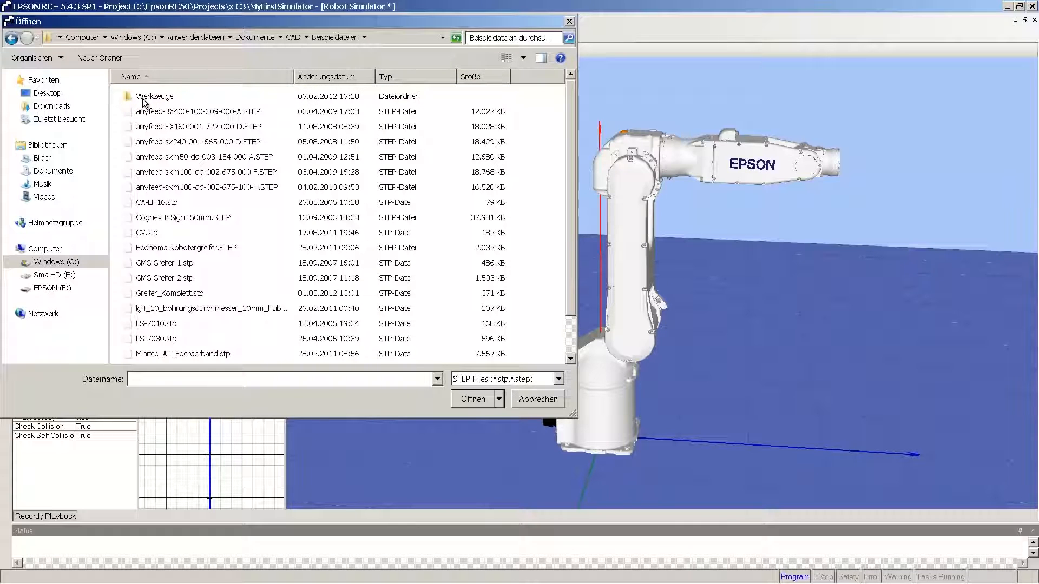
pyautogui.doubleClick(190, 294)
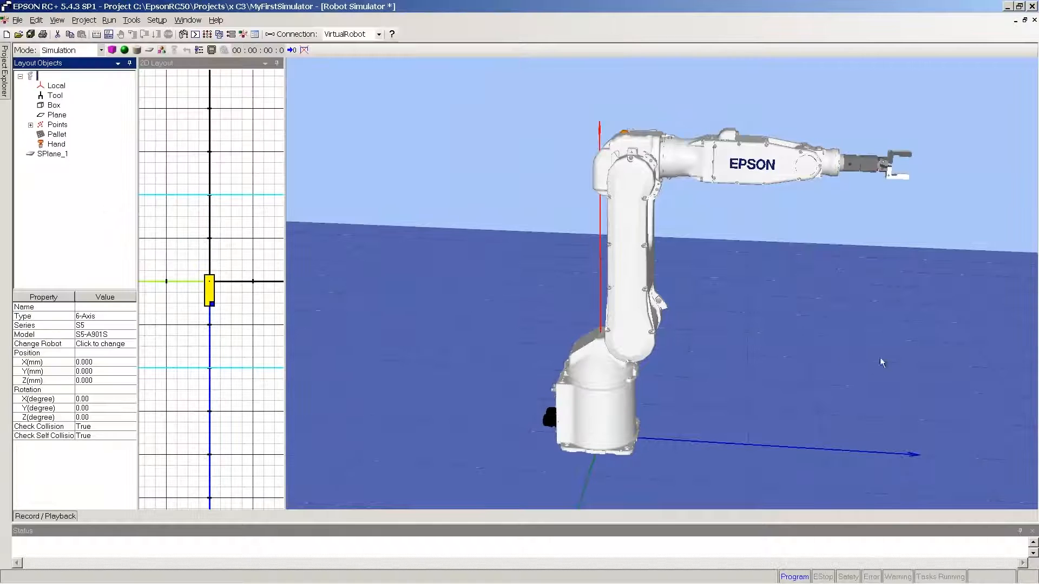
# Step: Import anyfeed-sxm100-dd-002-675-000-F.STEP as a CAD object at X 320, Y 1100 mm, with Y and Z rotations of 180 degrees
pyautogui.click(162, 50)
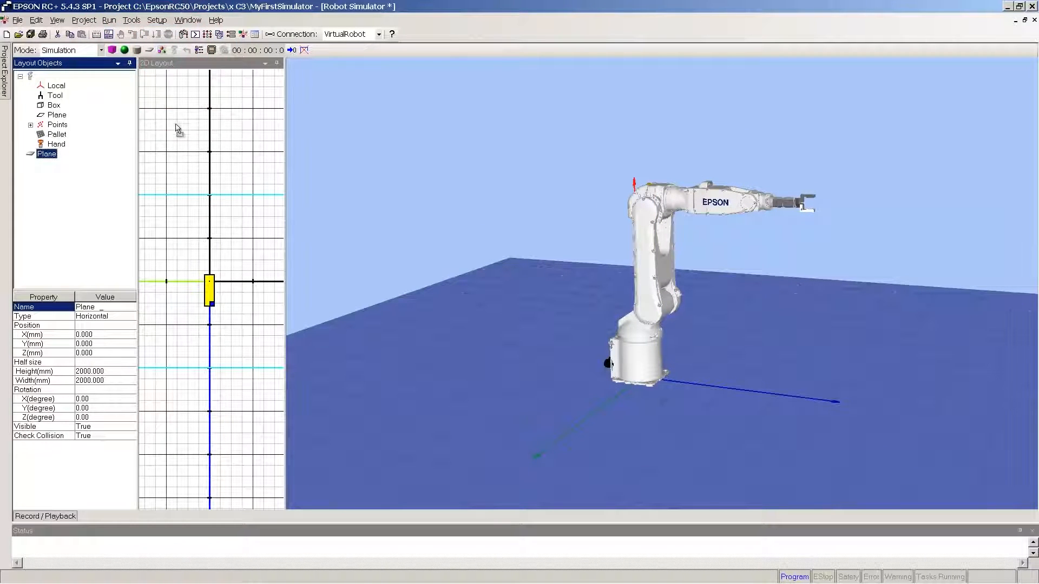
pyautogui.moveTo(202, 189); pyautogui.dragTo(228, 264)
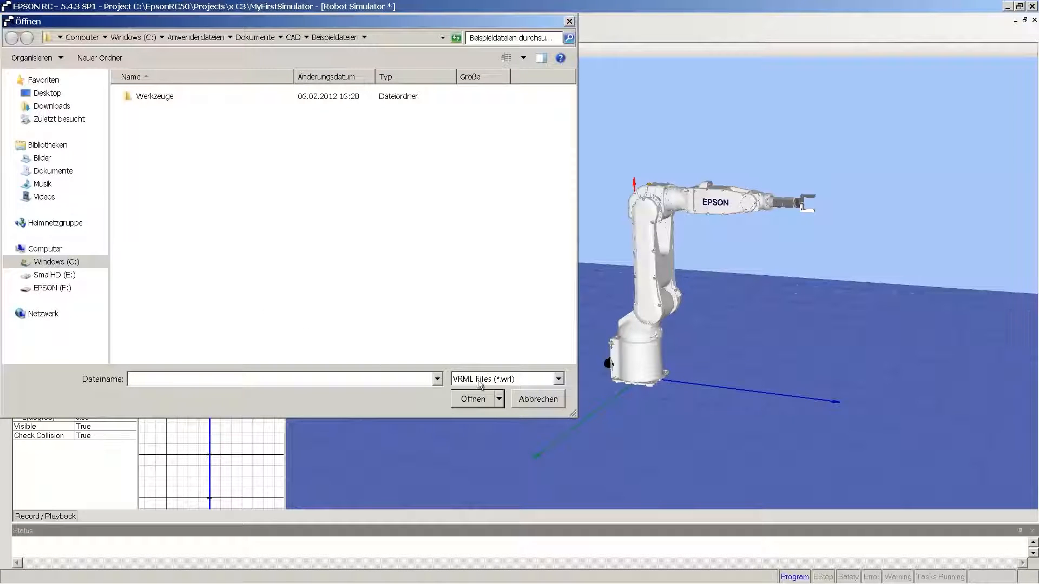
pyautogui.click(559, 380)
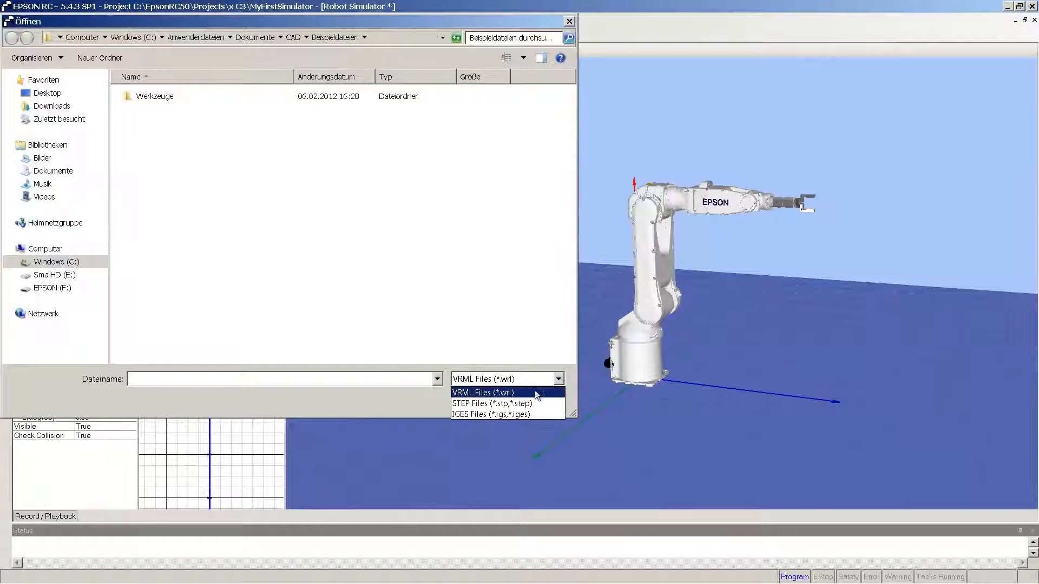
pyautogui.click(527, 404)
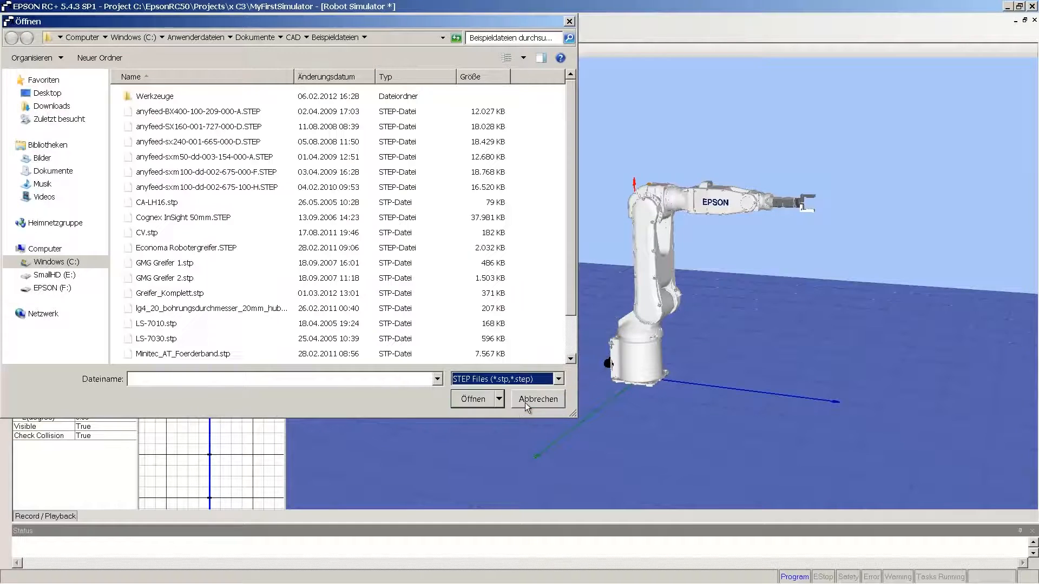
pyautogui.click(249, 172)
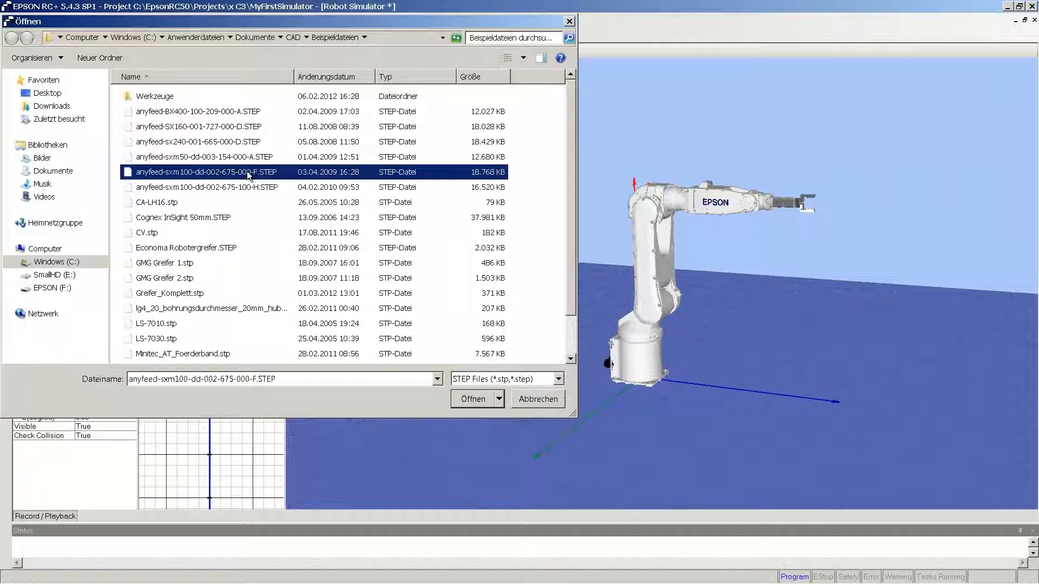
pyautogui.click(469, 399)
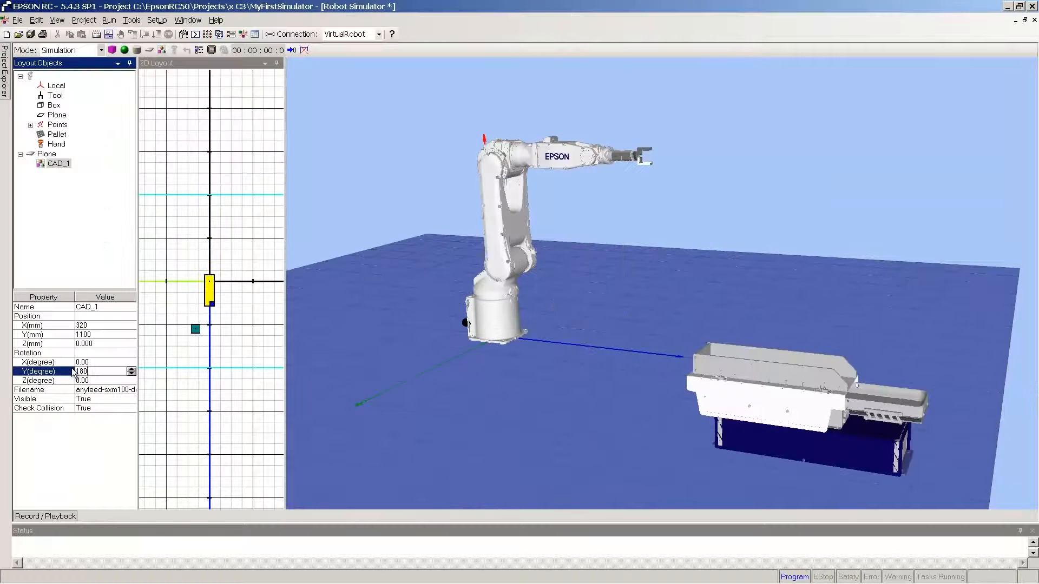
pyautogui.moveTo(102, 380); pyautogui.dragTo(76, 380)
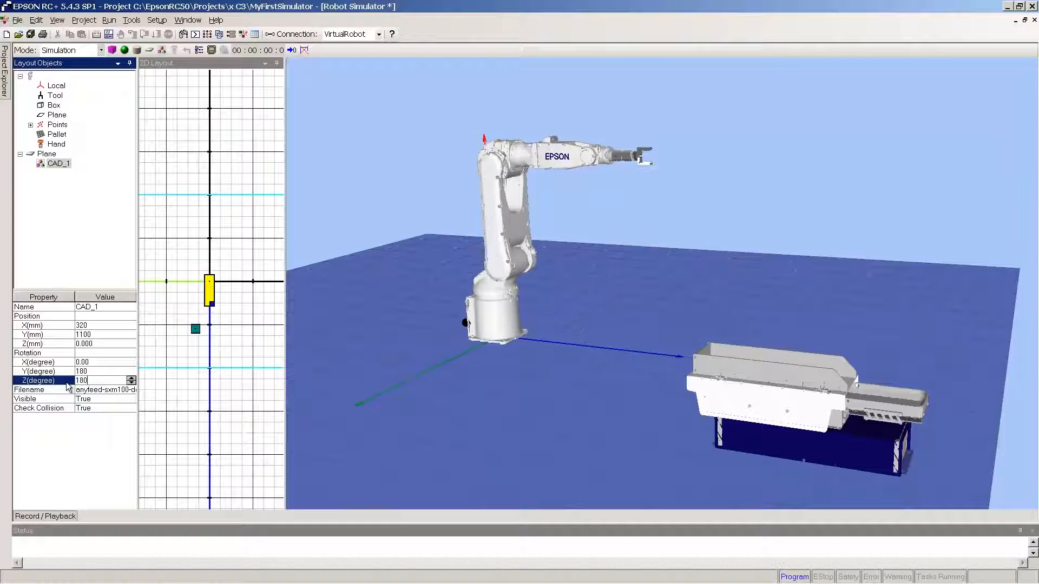
pyautogui.press('Return')
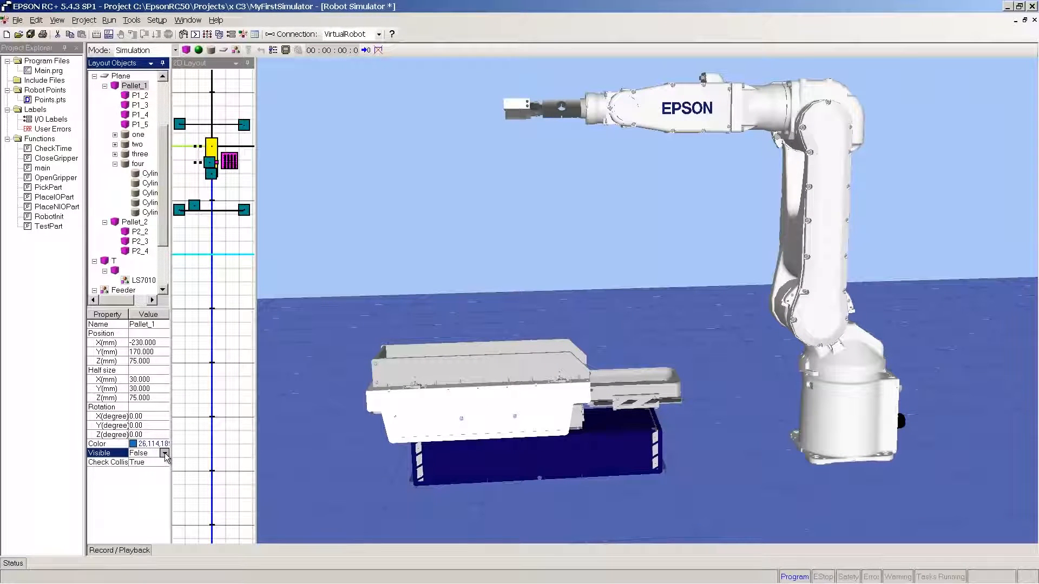
# Step: Make the Pallet_1 box and the T box visible in the simulator layout
pyautogui.click(165, 455)
pyautogui.click(165, 466)
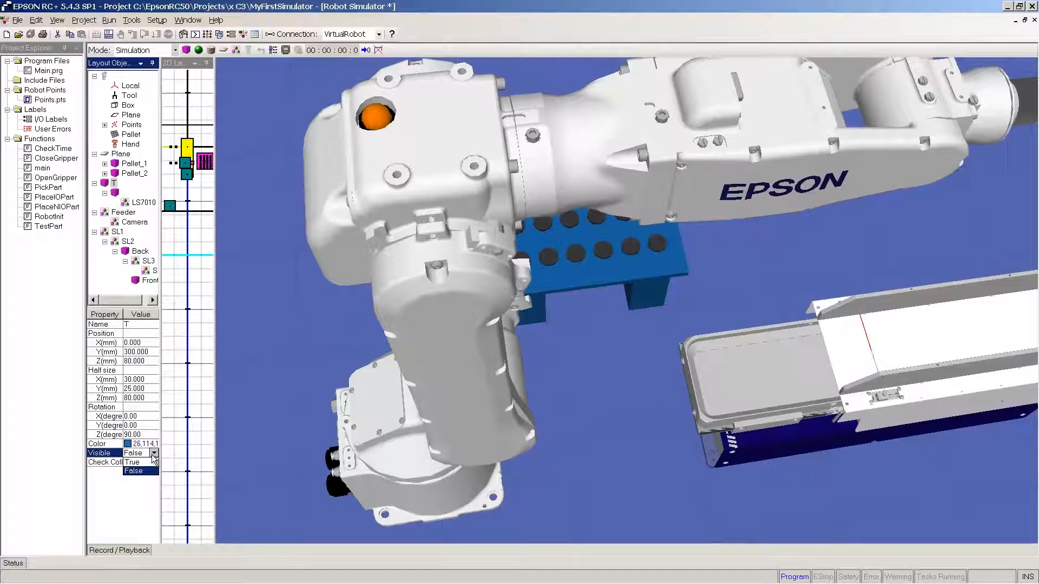
pyautogui.click(144, 463)
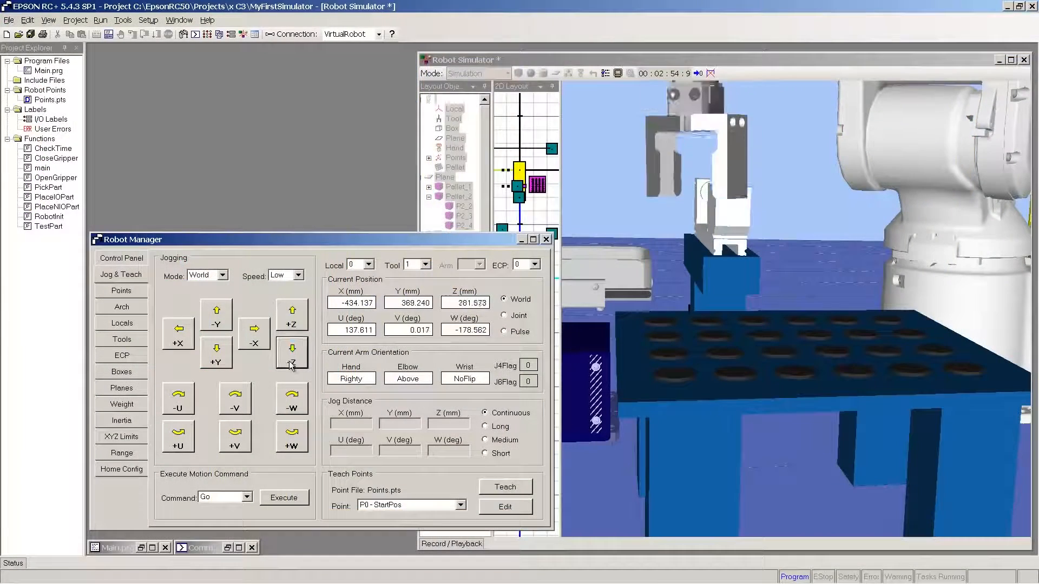
# Step: Jog the robot's J6 axis in Joint mode, and move the gripper along X and Y in World mode
pyautogui.click(291, 366)
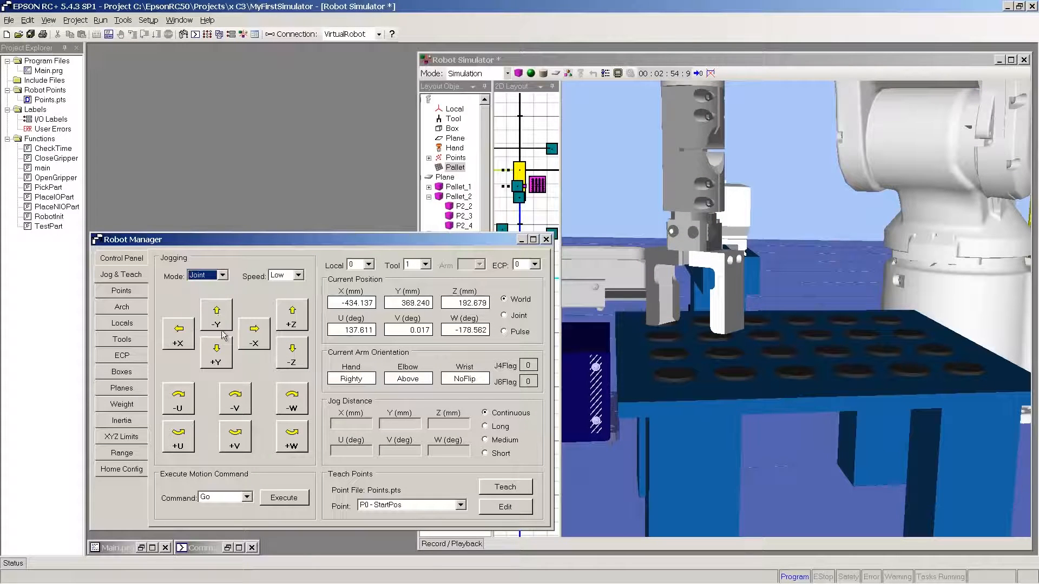
pyautogui.click(291, 442)
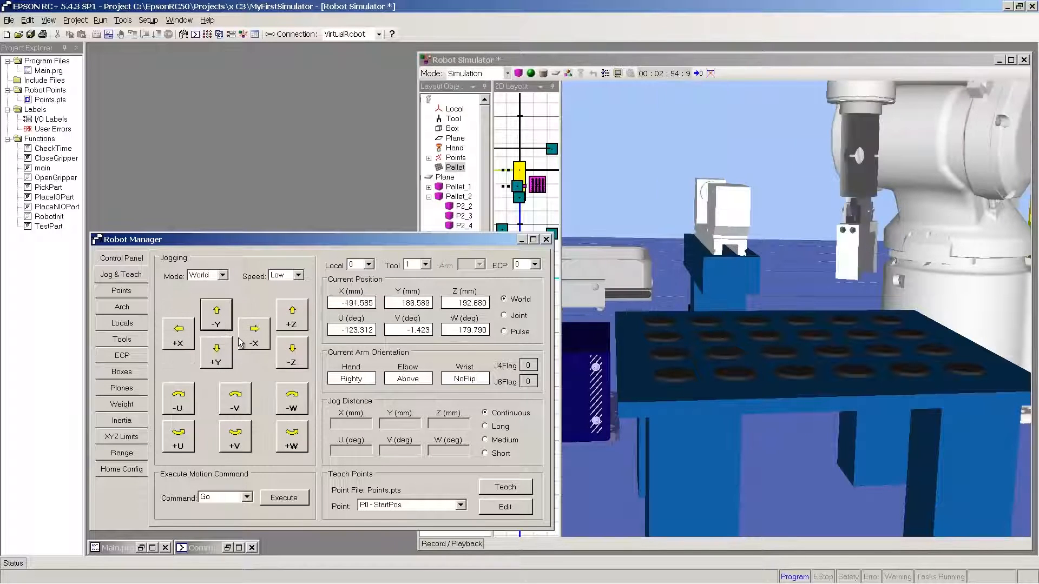
pyautogui.click(245, 343)
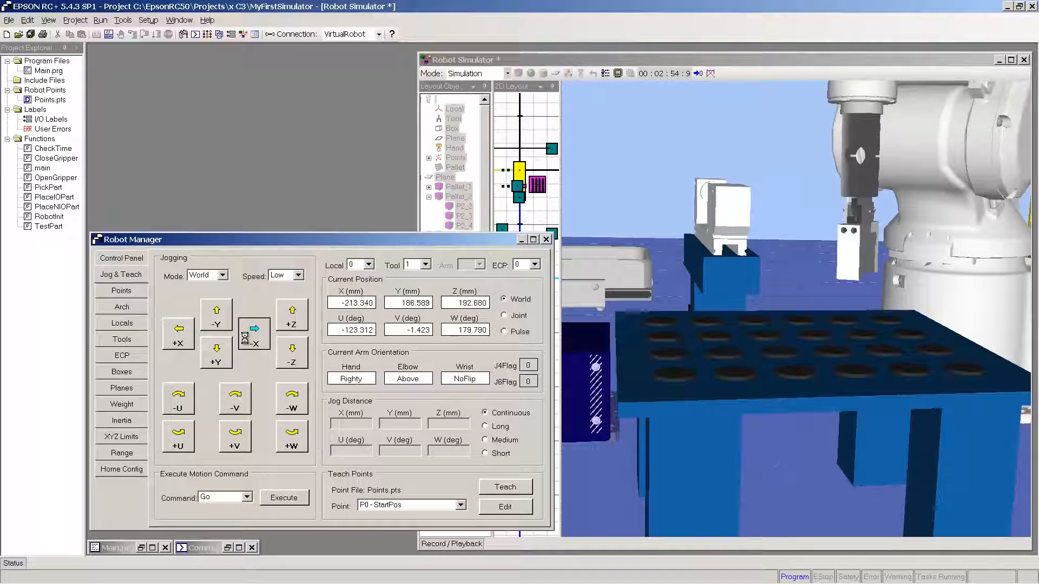
pyautogui.click(219, 353)
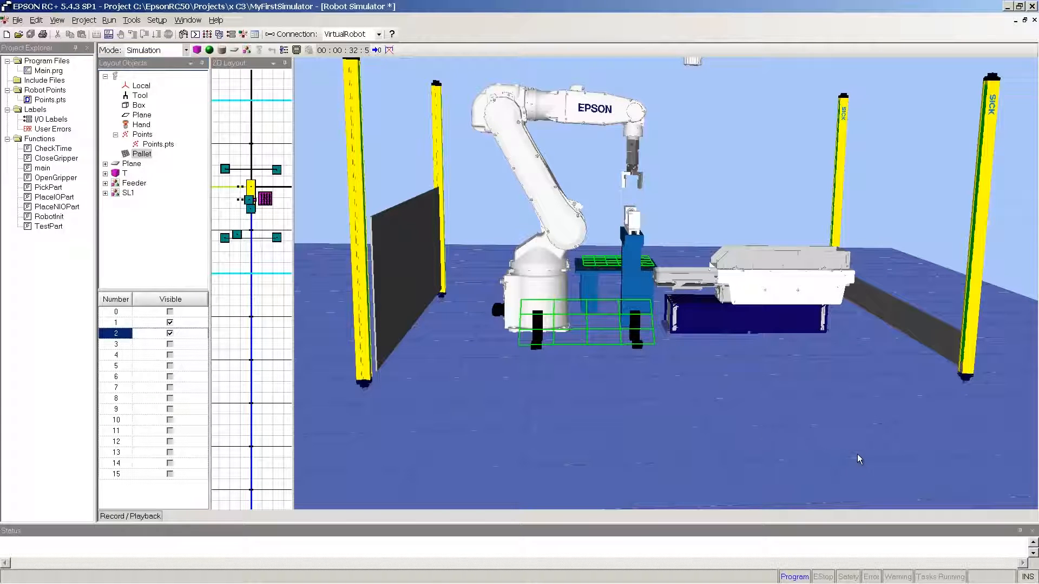
# Step: Run the project's main function from the Run window and confirm the start
pyautogui.scroll(5, 858, 454)
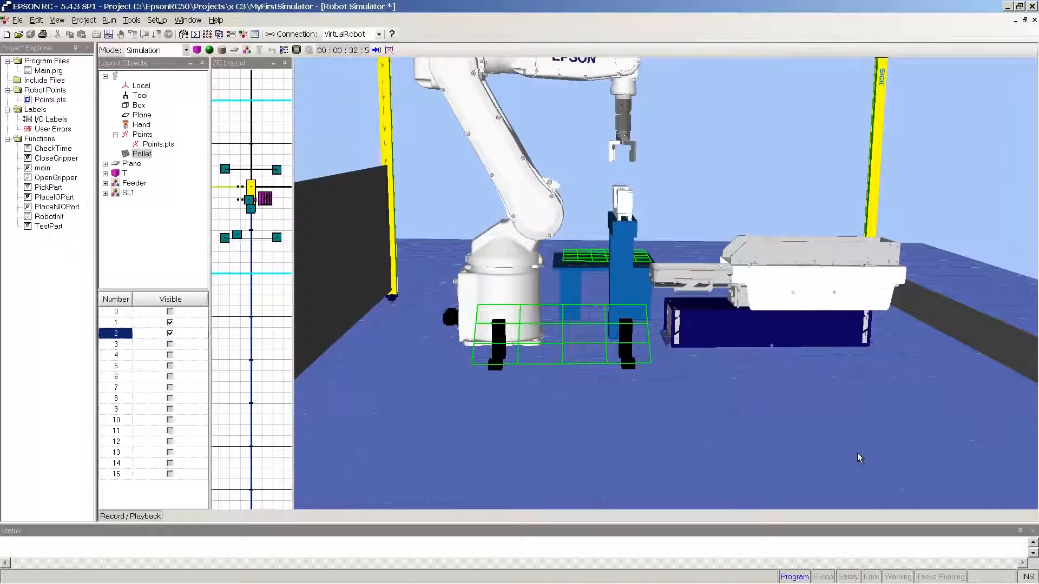
pyautogui.scroll(5, 857, 453)
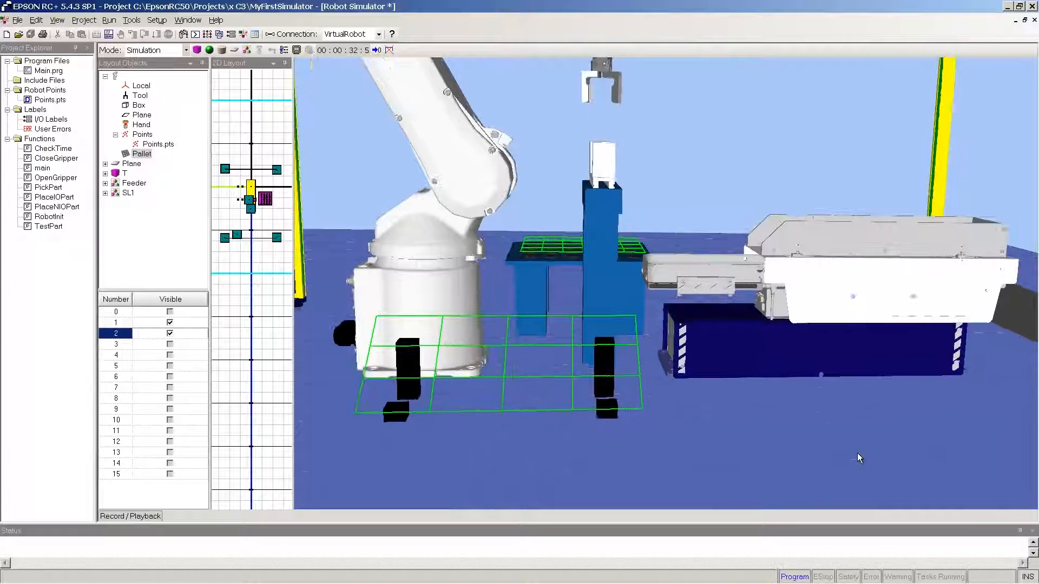
pyautogui.scroll(2, 857, 453)
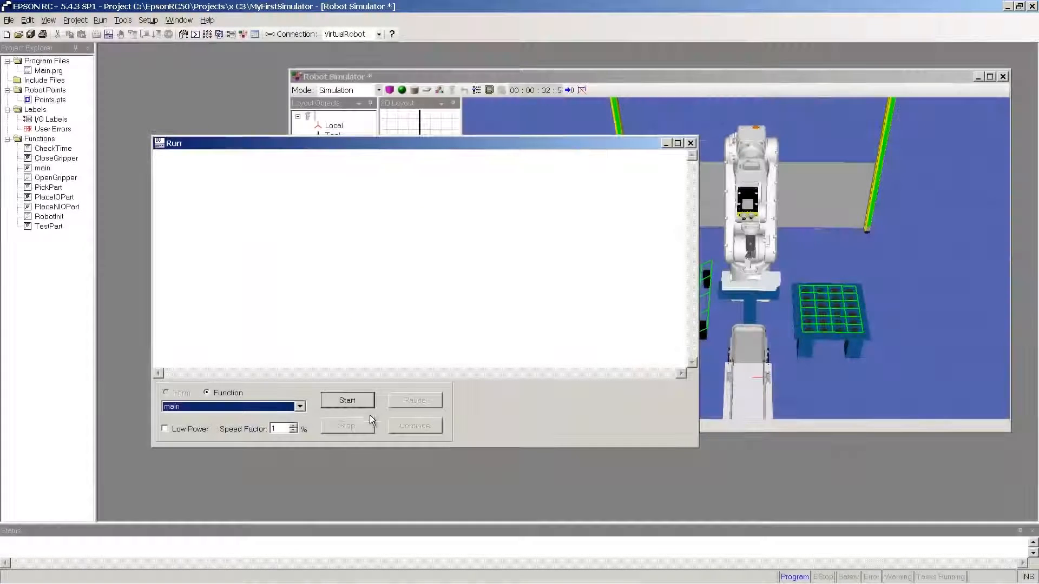
pyautogui.click(347, 400)
pyautogui.click(499, 340)
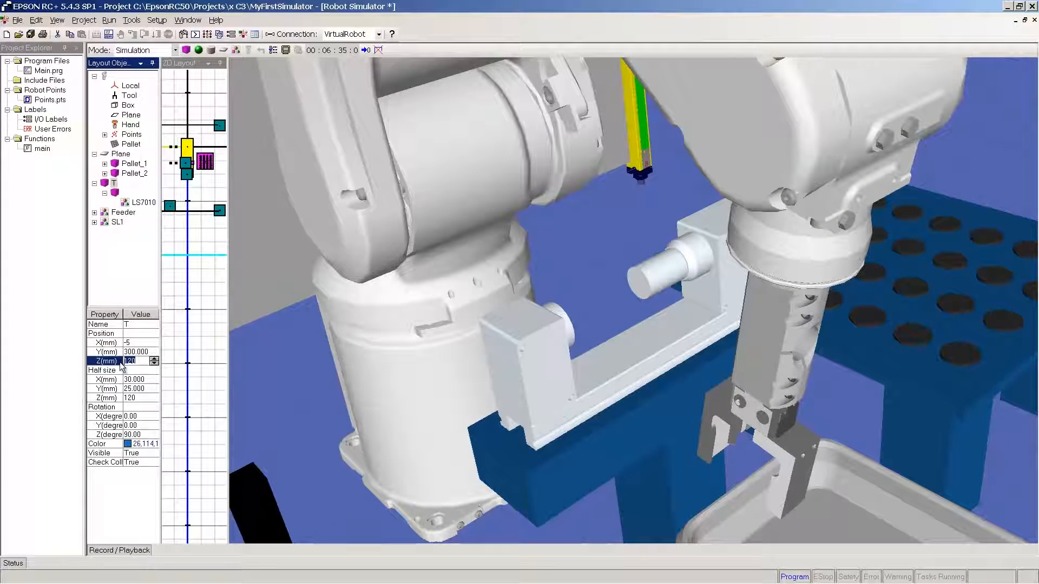
# Step: Set the Z position of the T box to 120 mm
pyautogui.press('Return')
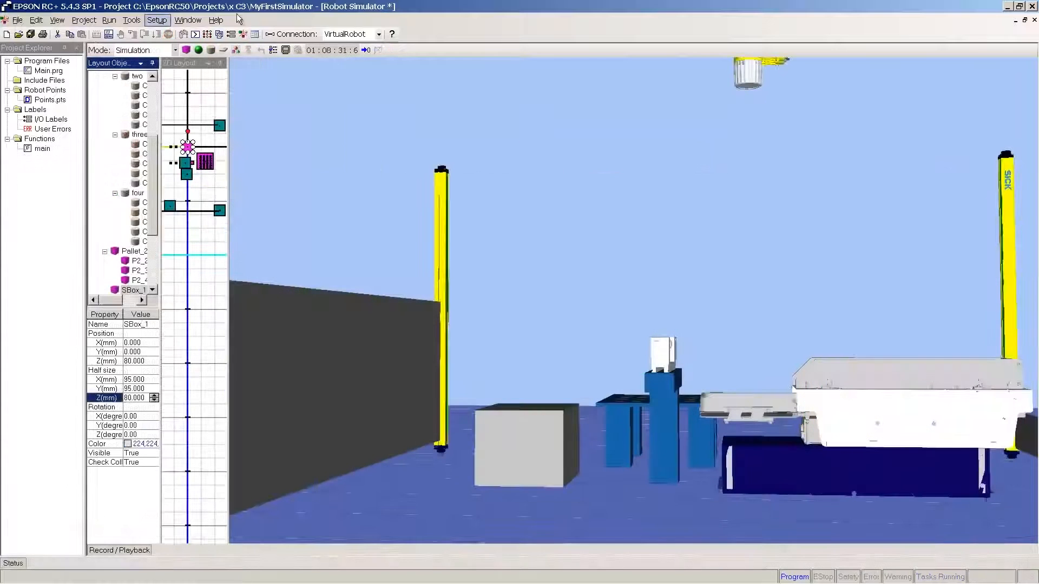
# Step: Set the robot model in the controller setup to C3-A601S
pyautogui.click(131, 20)
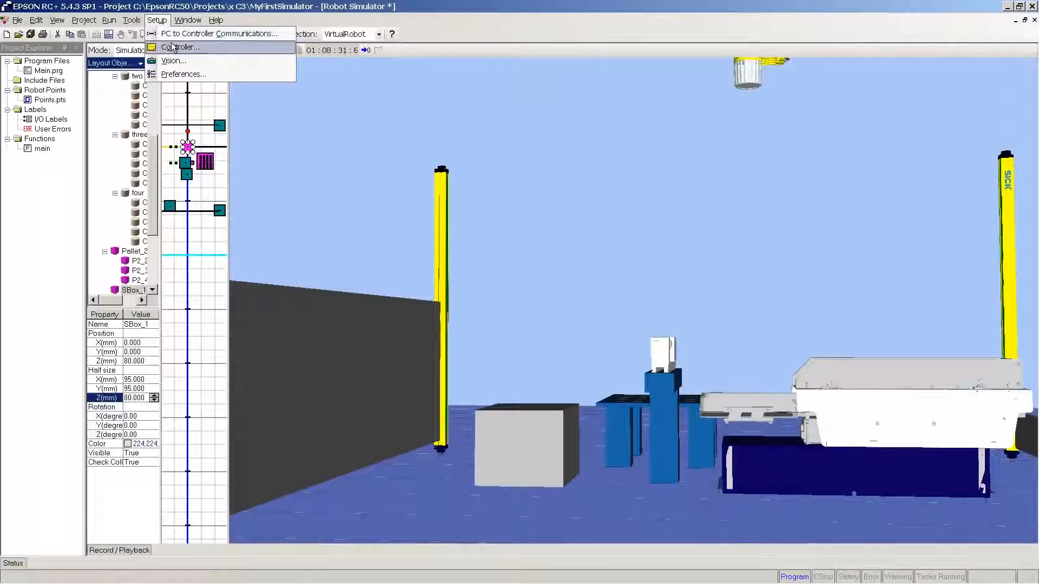
pyautogui.click(171, 43)
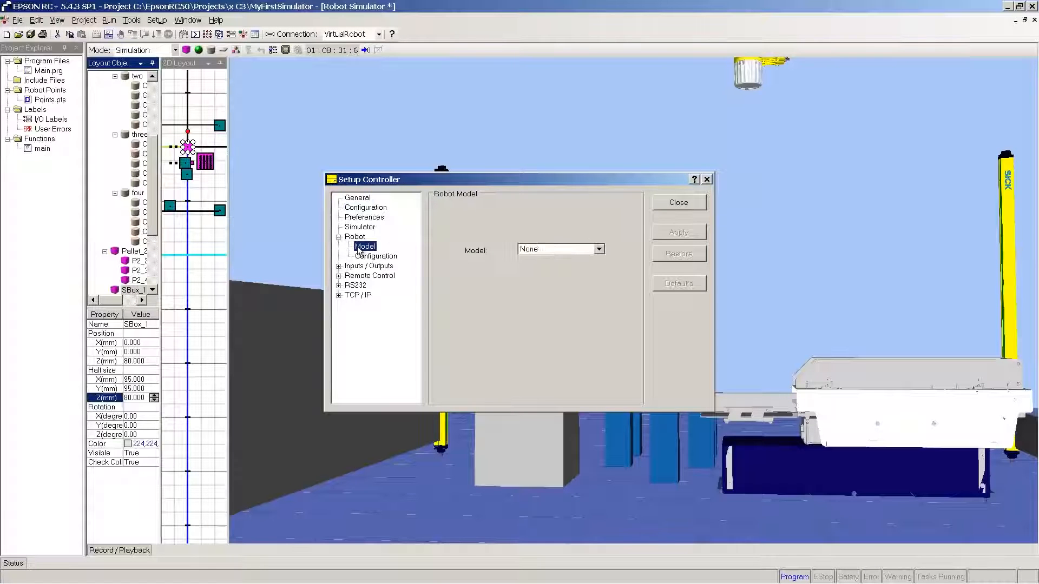
pyautogui.click(599, 250)
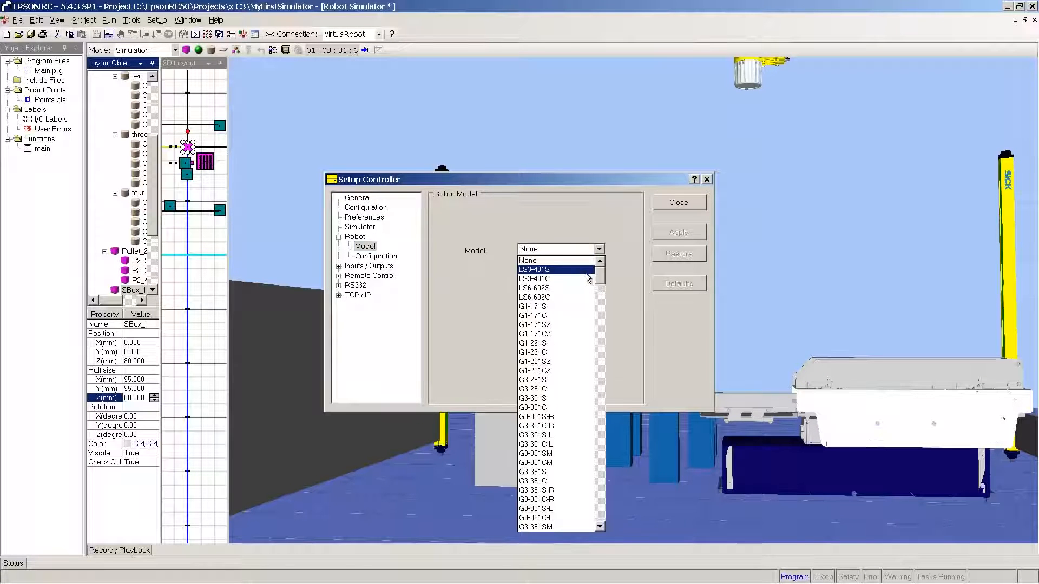
pyautogui.moveTo(596, 297); pyautogui.dragTo(598, 401)
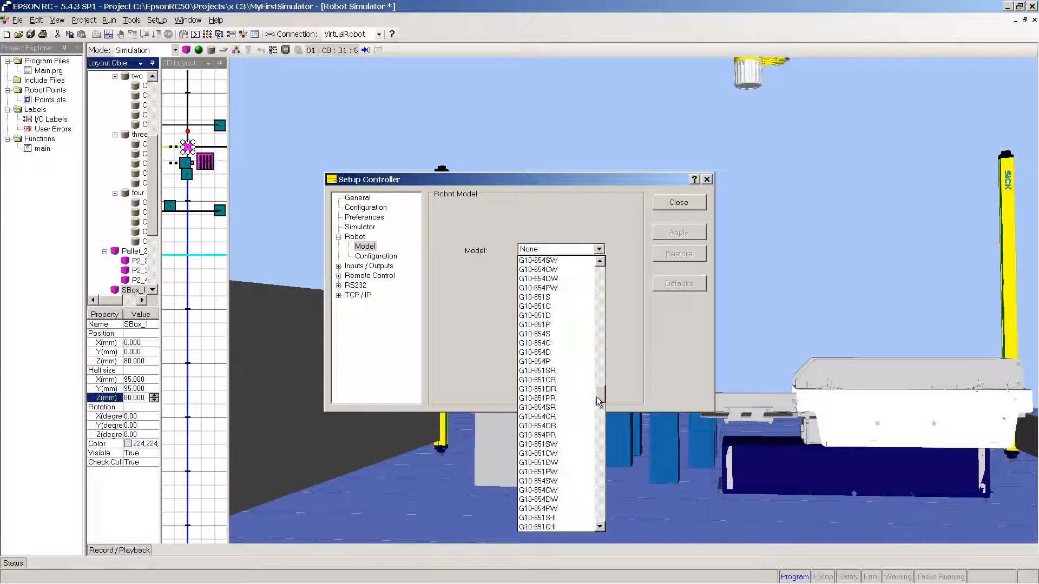
pyautogui.moveTo(595, 463); pyautogui.dragTo(599, 507)
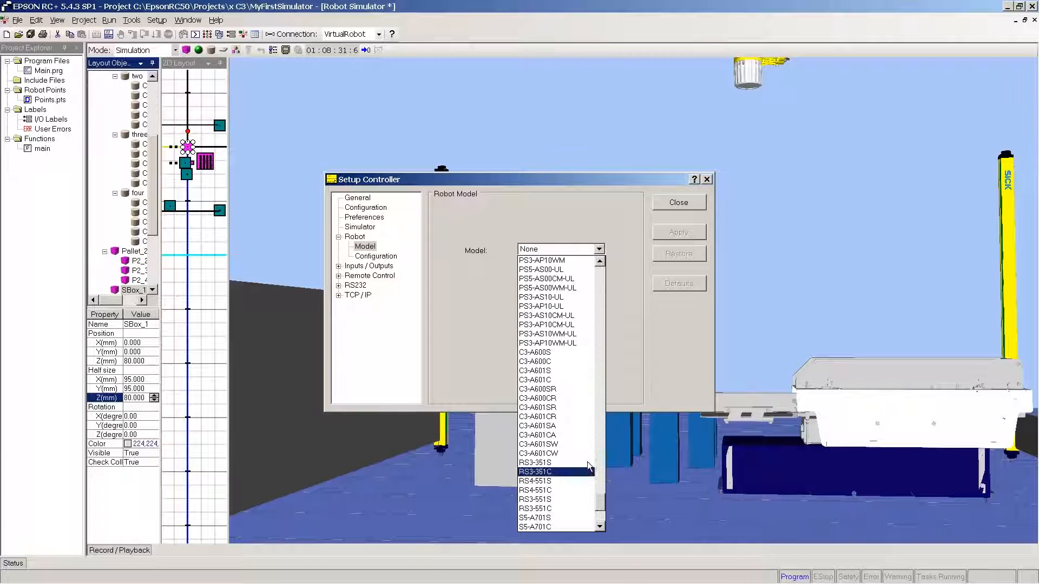
pyautogui.click(560, 372)
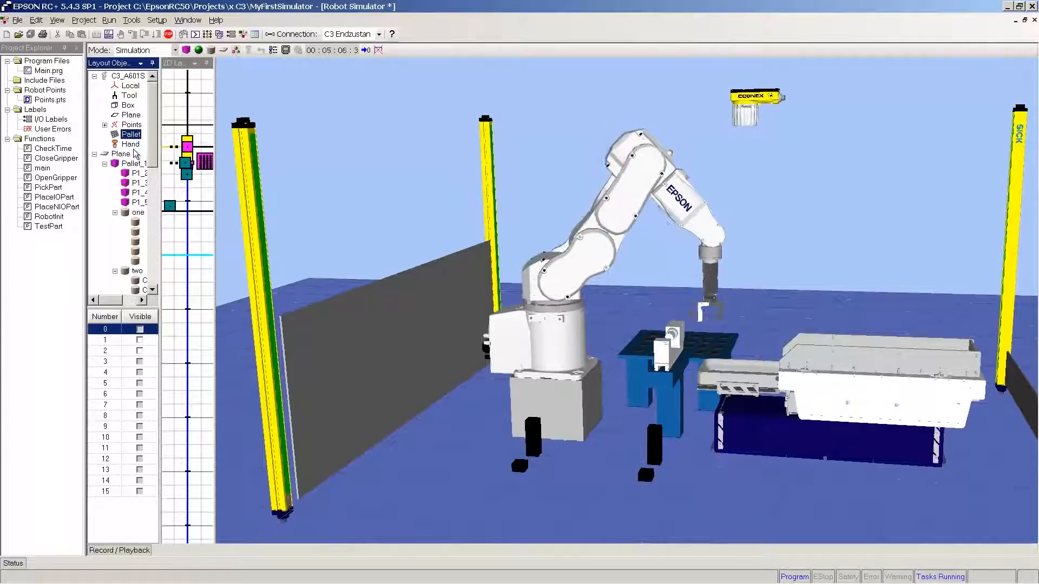
# Step: Make pallets 1 and 2 visible and read through the cycle times logged in the Run window
pyautogui.click(140, 340)
pyautogui.click(139, 351)
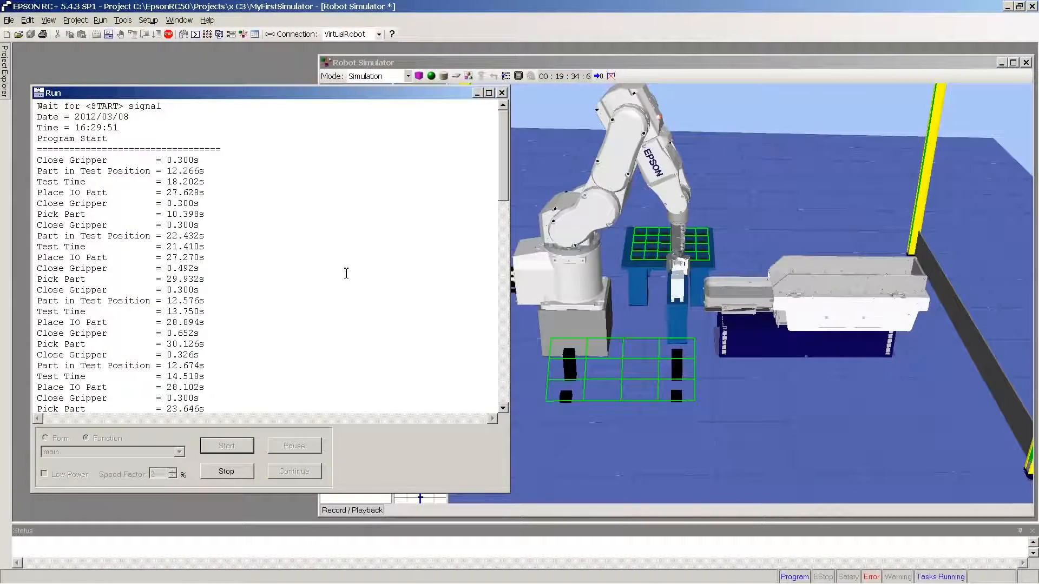
pyautogui.scroll(-5, 347, 274)
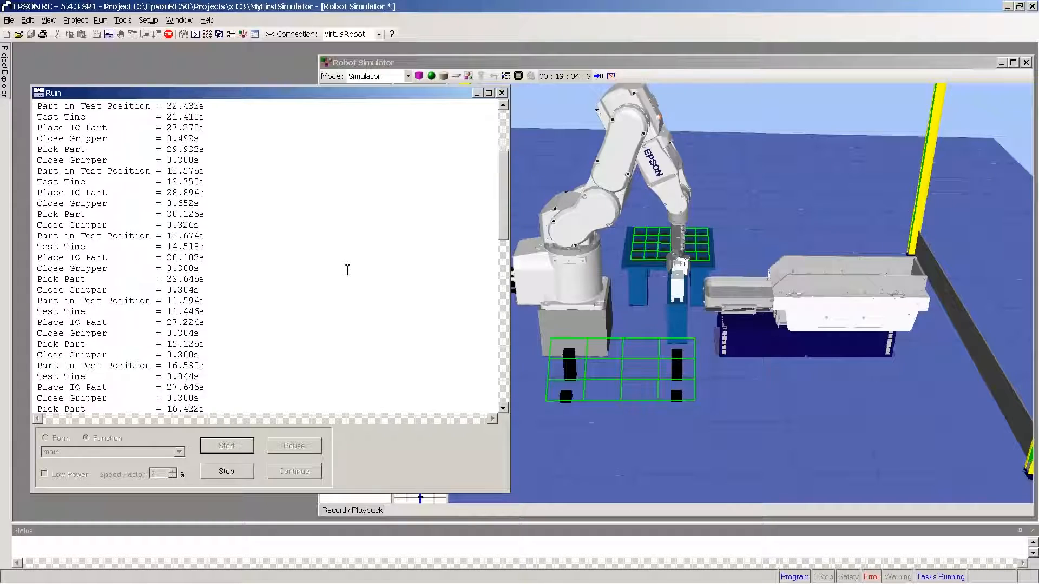
pyautogui.scroll(-5, 349, 265)
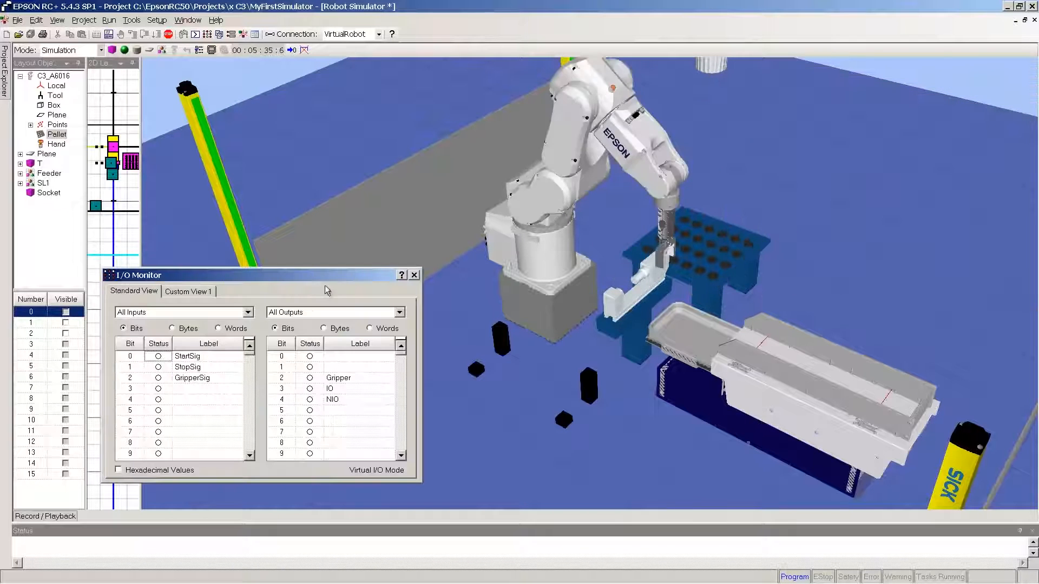
# Step: Show pallets 1 and 2, then switch on the StartSig input in the I/O Monitor and close the monitor
pyautogui.click(65, 323)
pyautogui.click(66, 333)
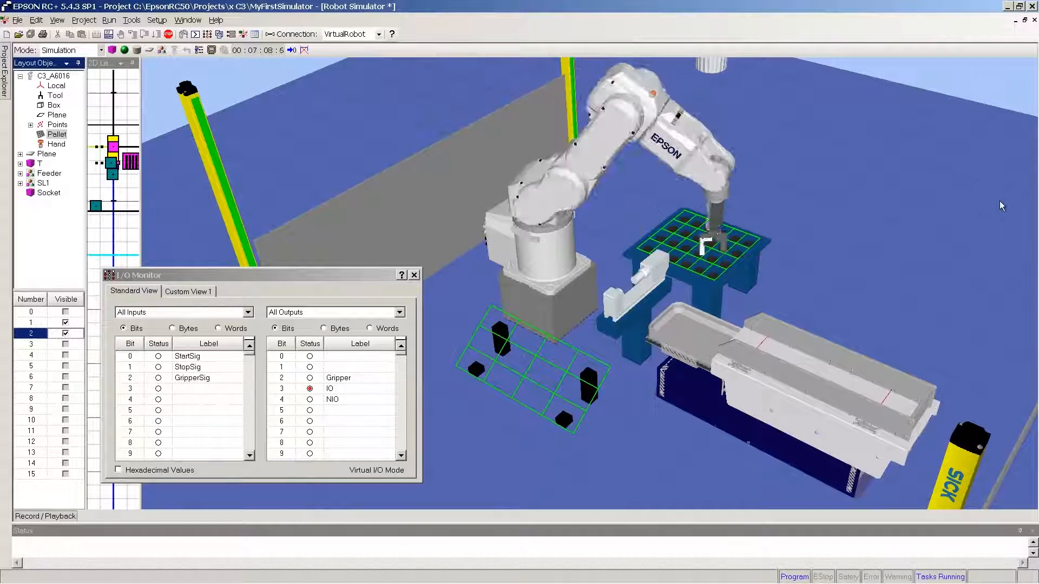
pyautogui.doubleClick(158, 358)
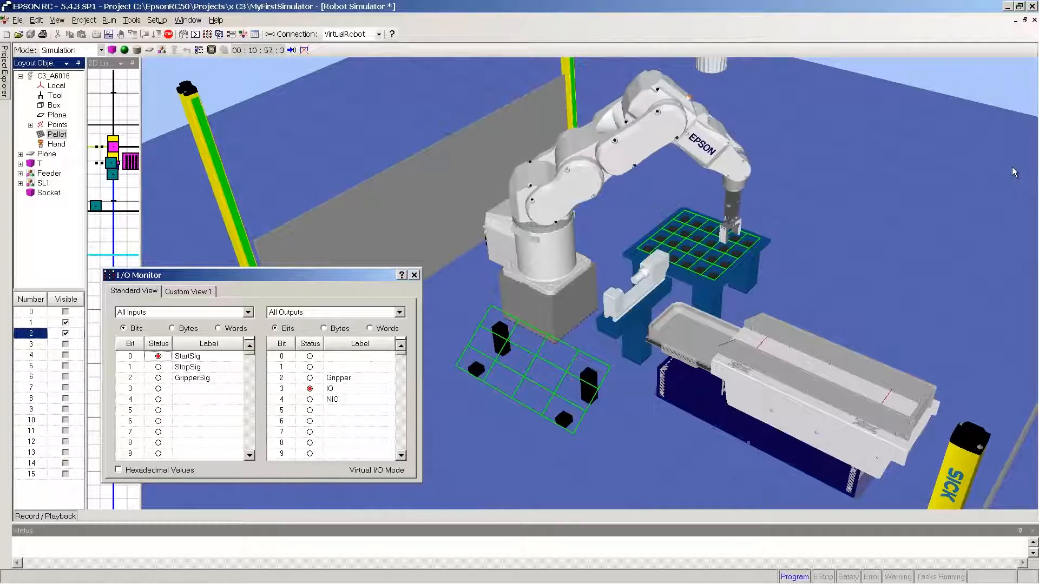
pyautogui.click(415, 276)
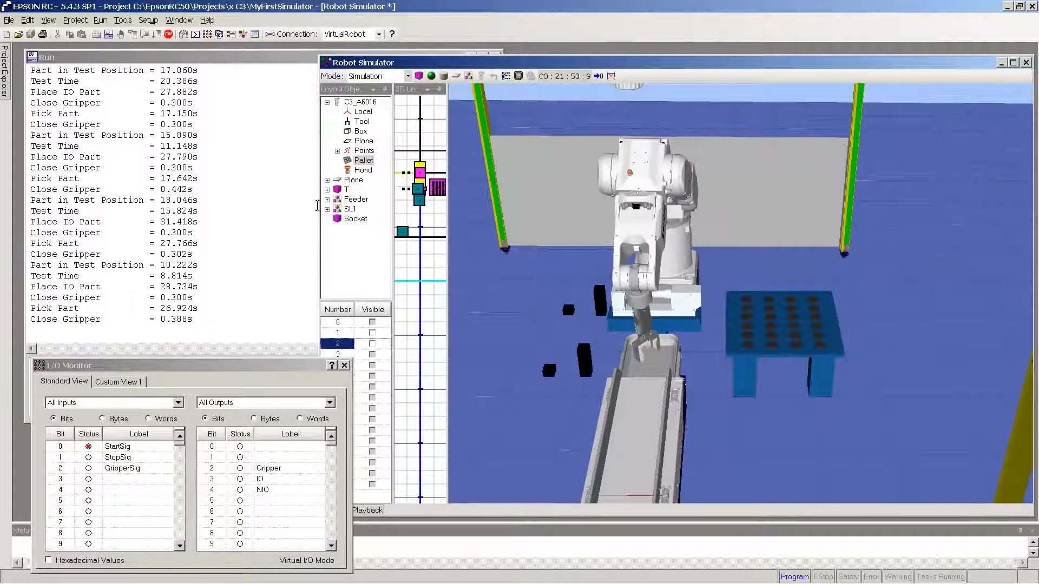
# Step: Display the grids of pallets 1 and 2 in the simulator's 3D view
pyautogui.click(372, 333)
pyautogui.click(372, 344)
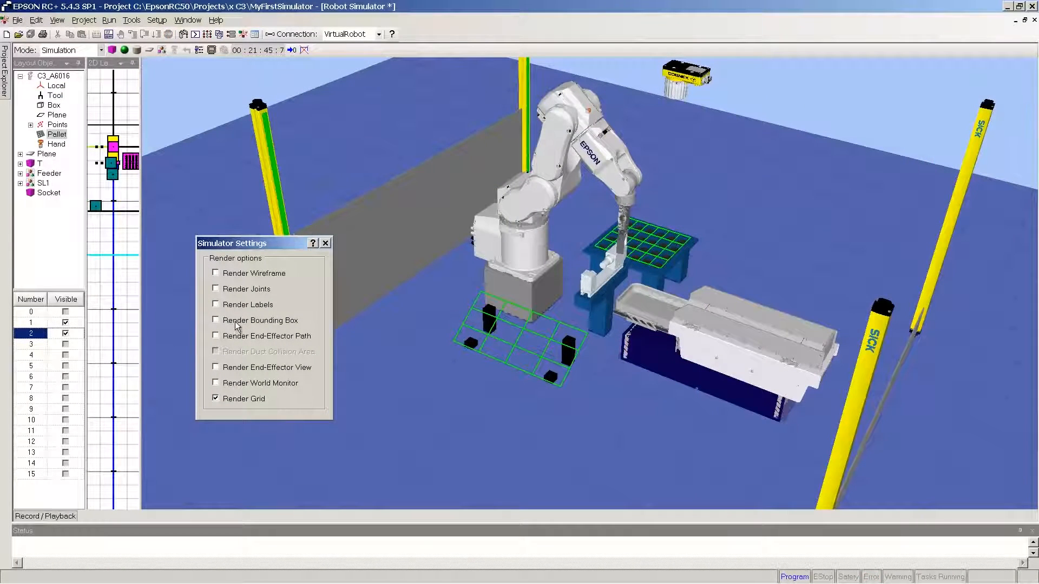
# Step: Preview the bounding box and label render options in the simulator settings, switching each one off again
pyautogui.click(216, 321)
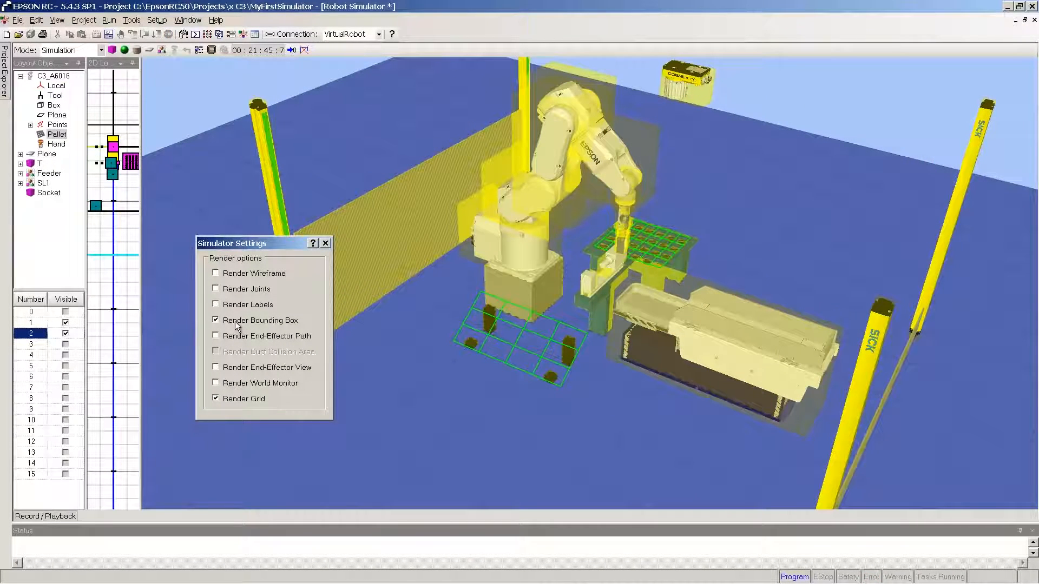
pyautogui.click(237, 326)
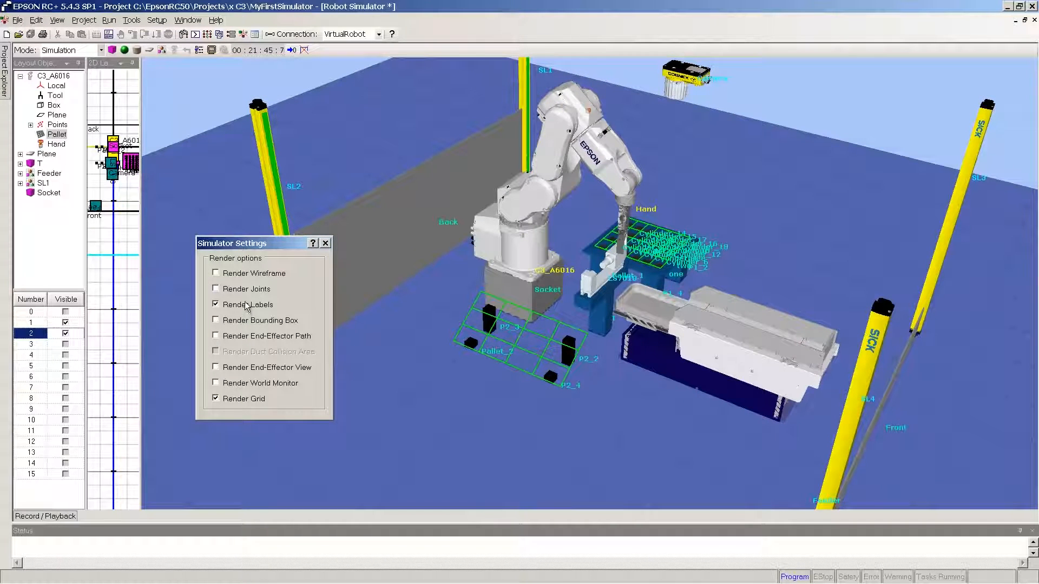
pyautogui.click(246, 306)
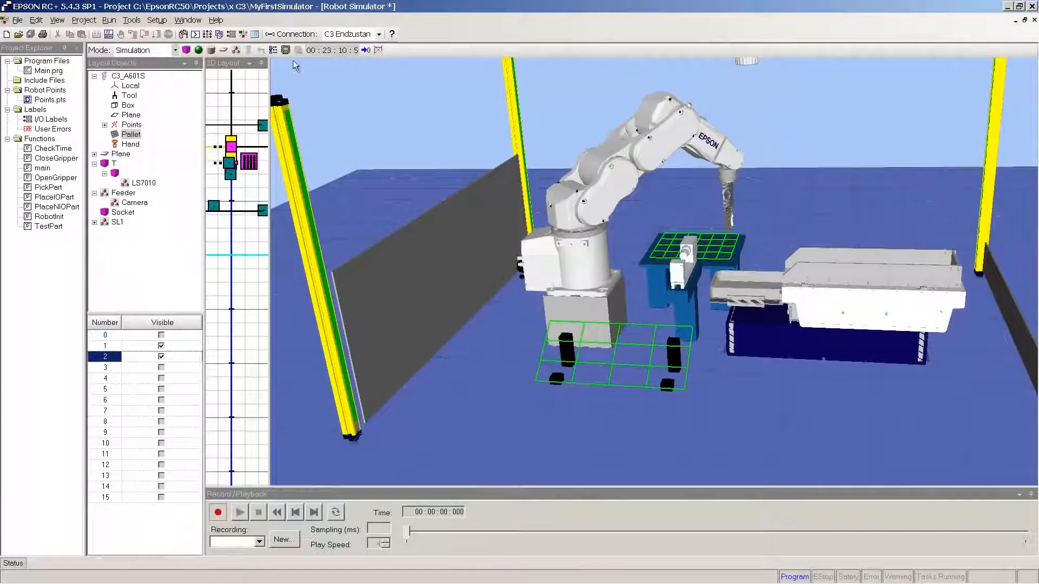
# Step: Create a new simulation recording named NewVideo
pyautogui.click(286, 51)
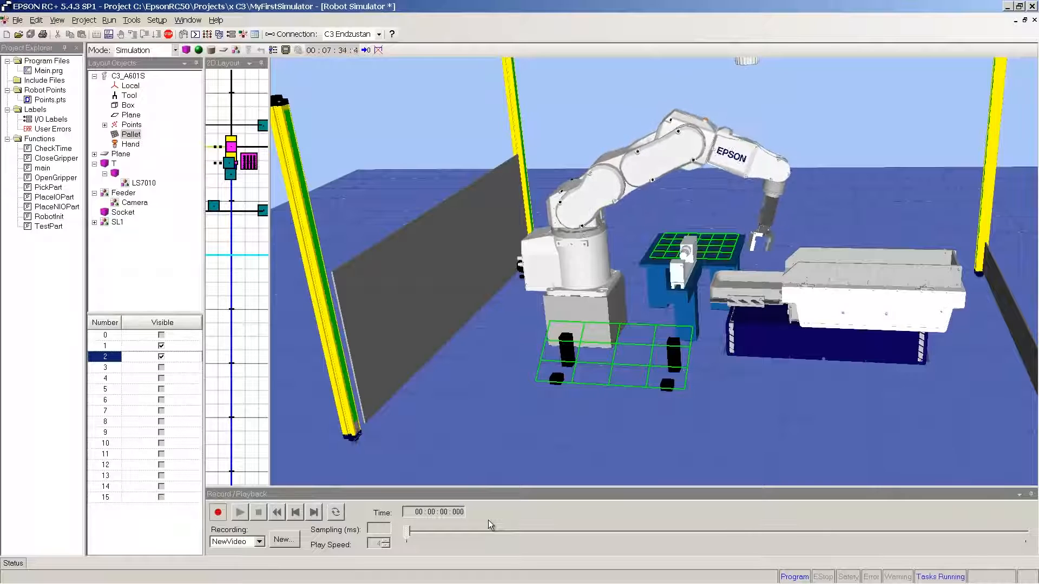
# Step: Stop the running tasks and play the NewVideo recording in the simulator's Playback mode
pyautogui.click(169, 34)
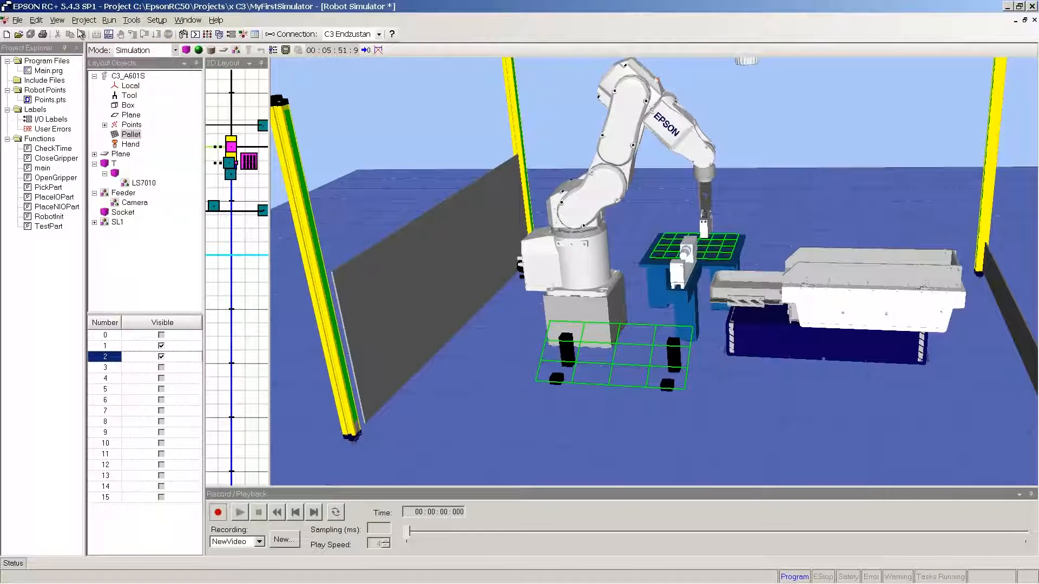
pyautogui.click(175, 50)
pyautogui.click(166, 75)
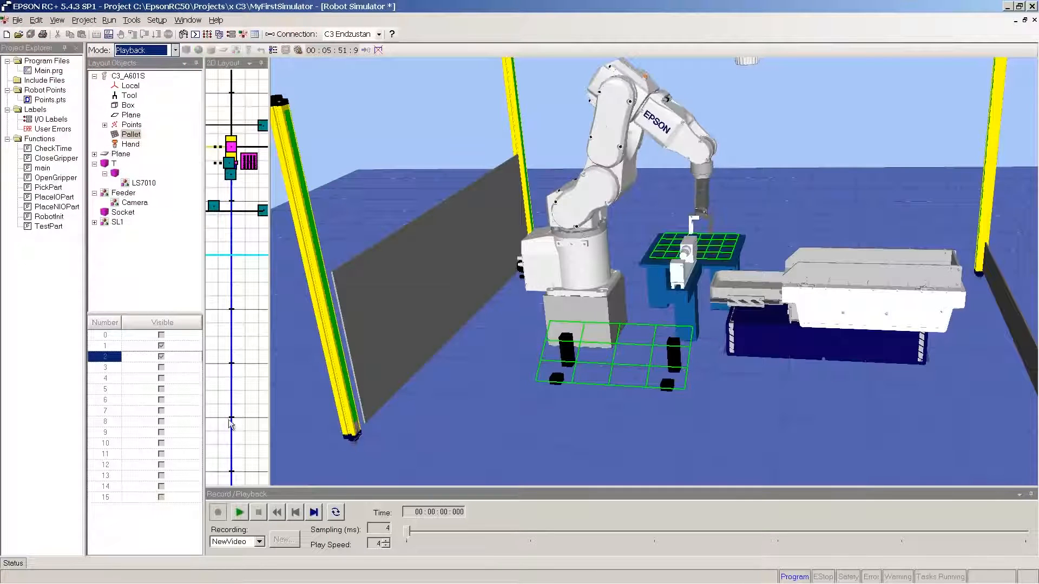
pyautogui.click(238, 512)
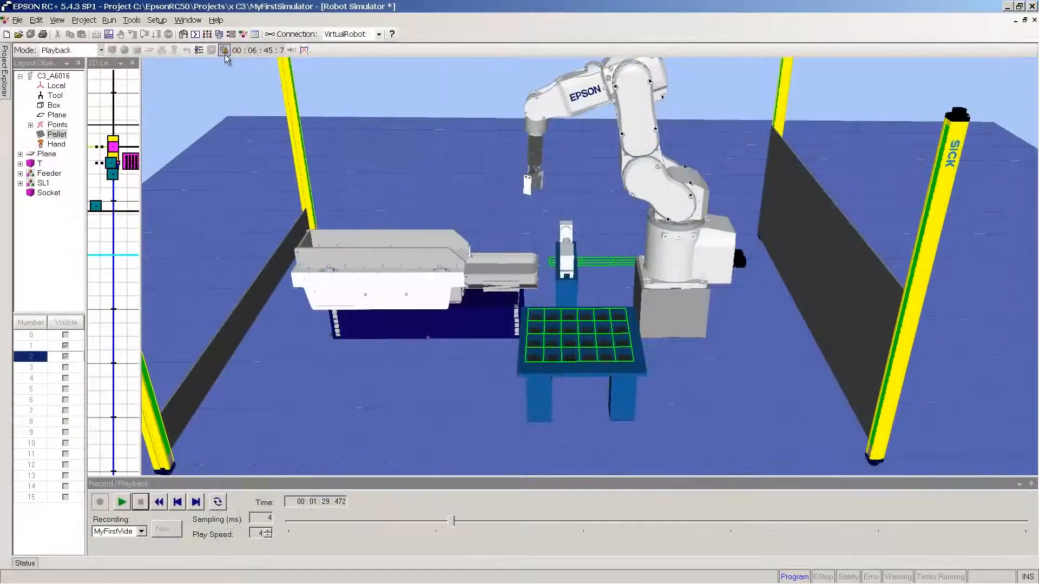
# Step: Create an AVI movie from the MyFirstVideo recording with no compression, using MyFirstVideo as the output file name
pyautogui.click(225, 53)
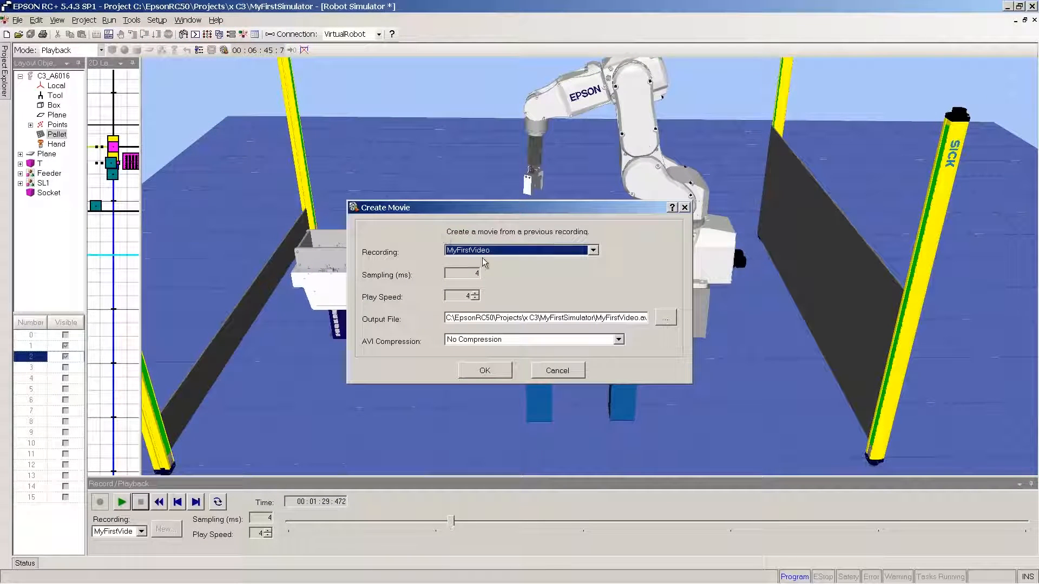
pyautogui.click(484, 371)
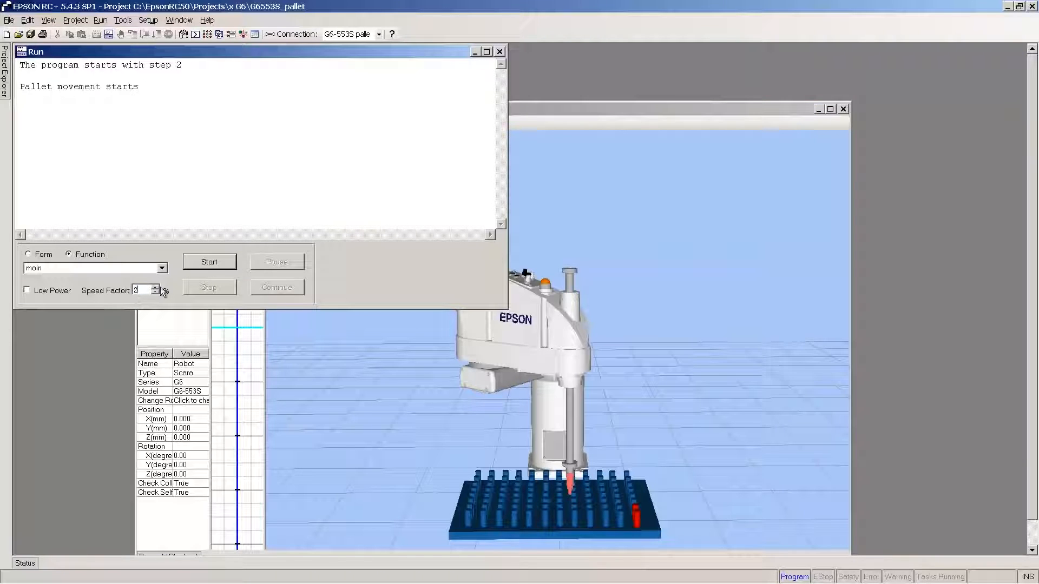
# Step: Start the main function of the G6553S_pallet project from the Run window
pyautogui.click(200, 263)
pyautogui.click(506, 341)
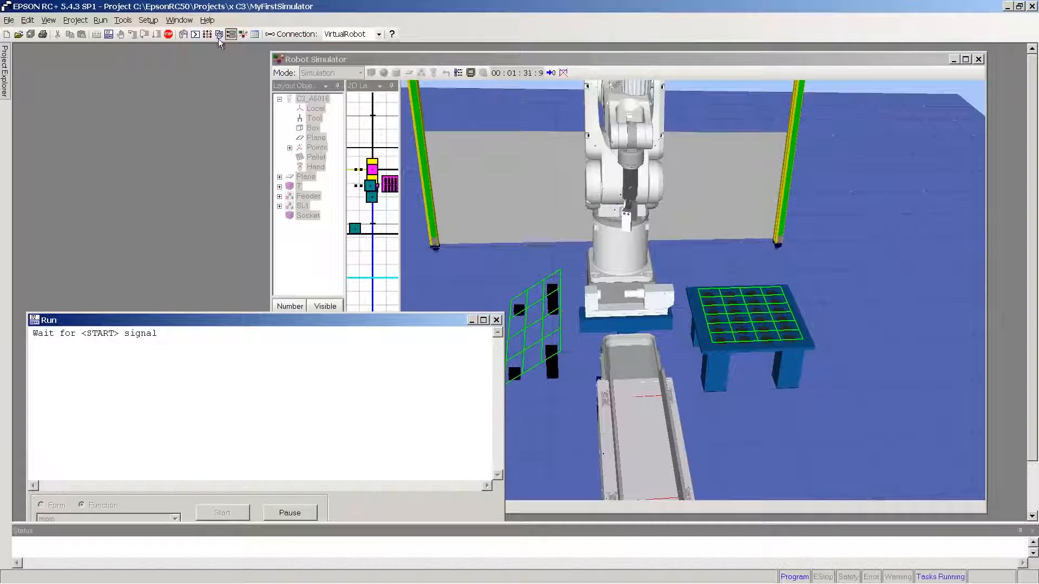
# Step: Open the I/O Monitor for the running MyFirstSimulator program to view its inputs and outputs
pyautogui.click(219, 33)
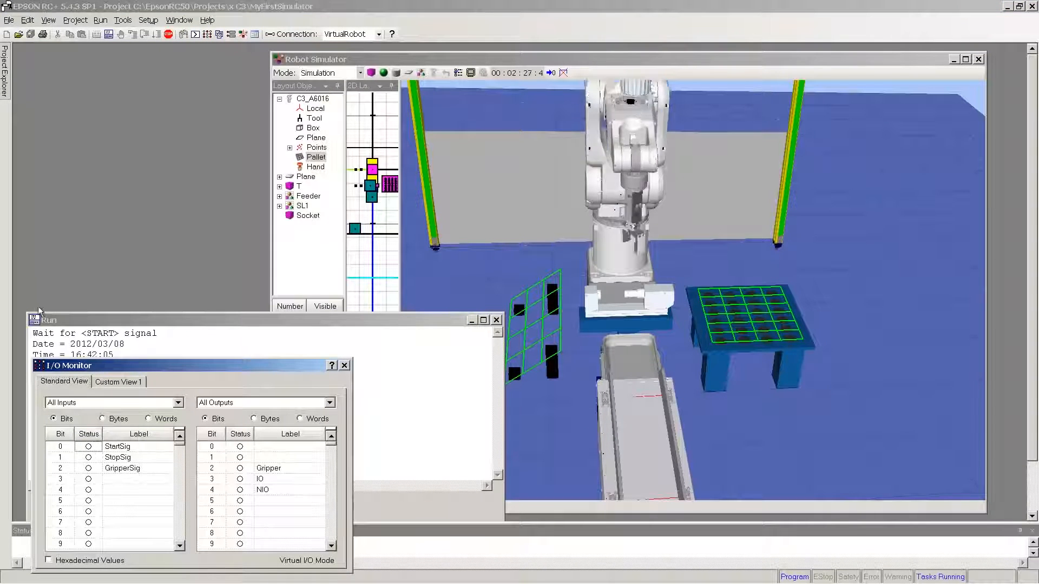